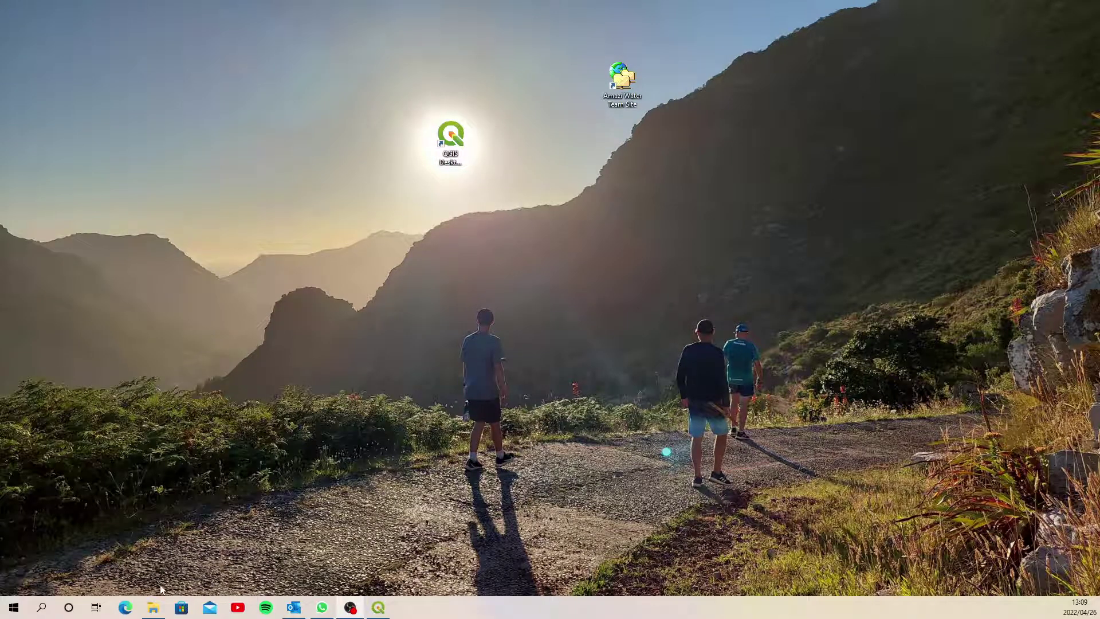
Open File Explorer on the tables folder holding both CSVs and the spatial join project.
left_click(153, 608)
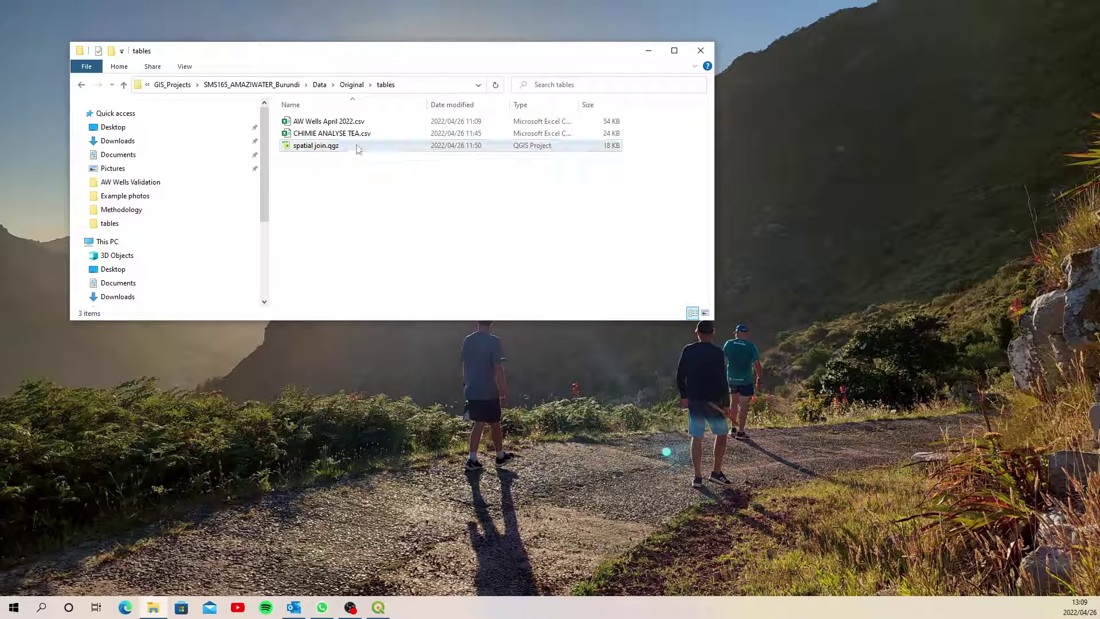
Open AW Wells April 2022.csv in Excel and autofit all its columns.
double_click(332, 122)
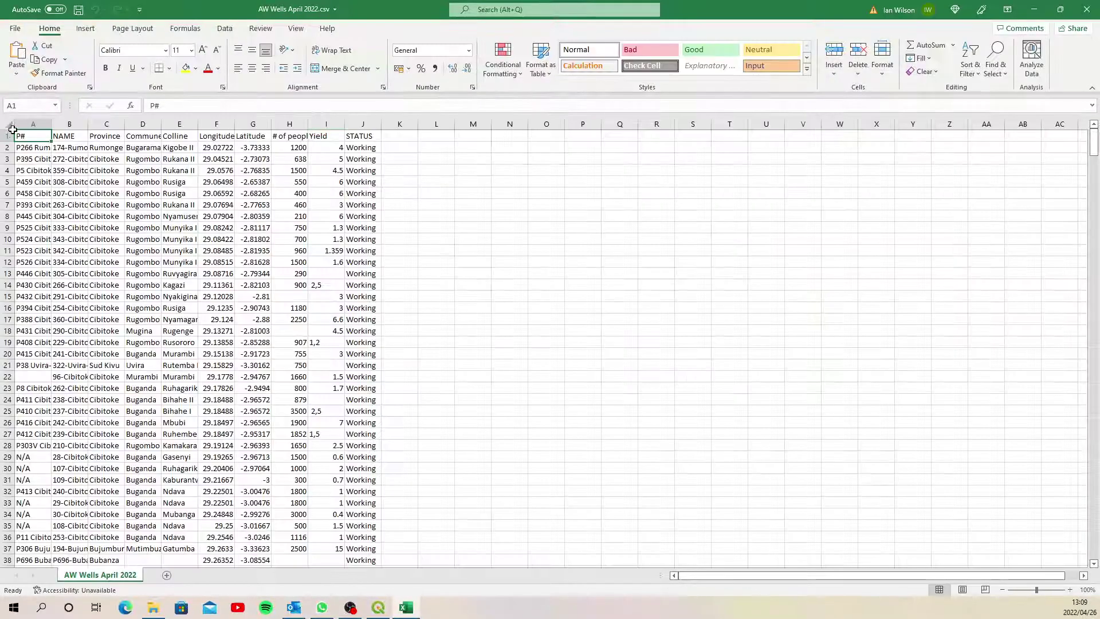
key("ctrl+a")
double_click(51, 123)
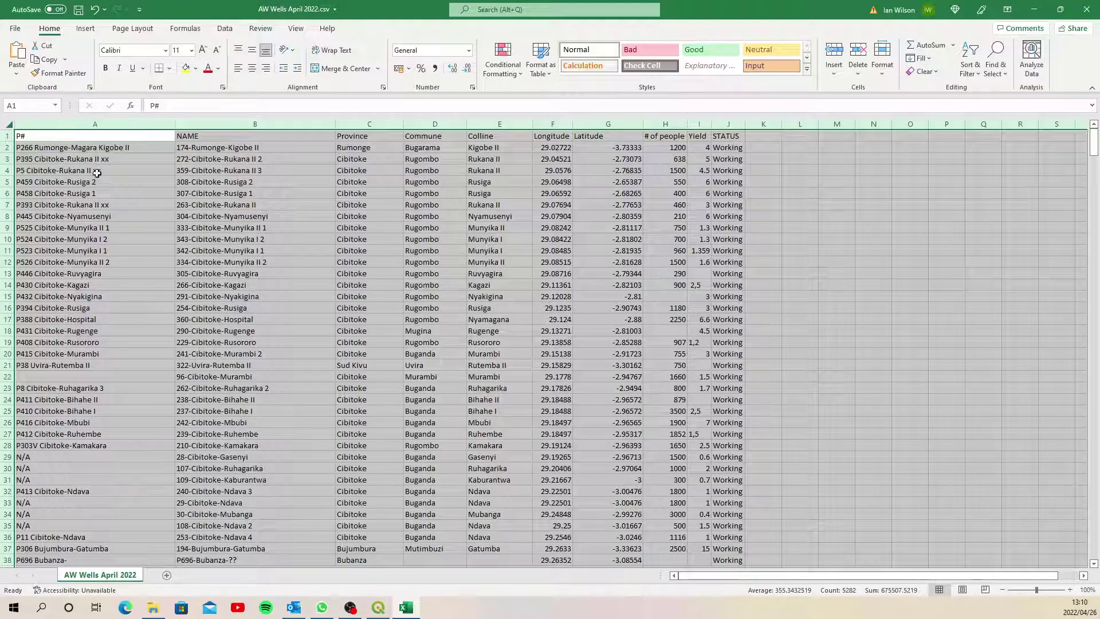
Open CHIMIE ANALYSE TEA.csv as well and autofit all its columns.
left_click(1040, 10)
double_click(339, 137)
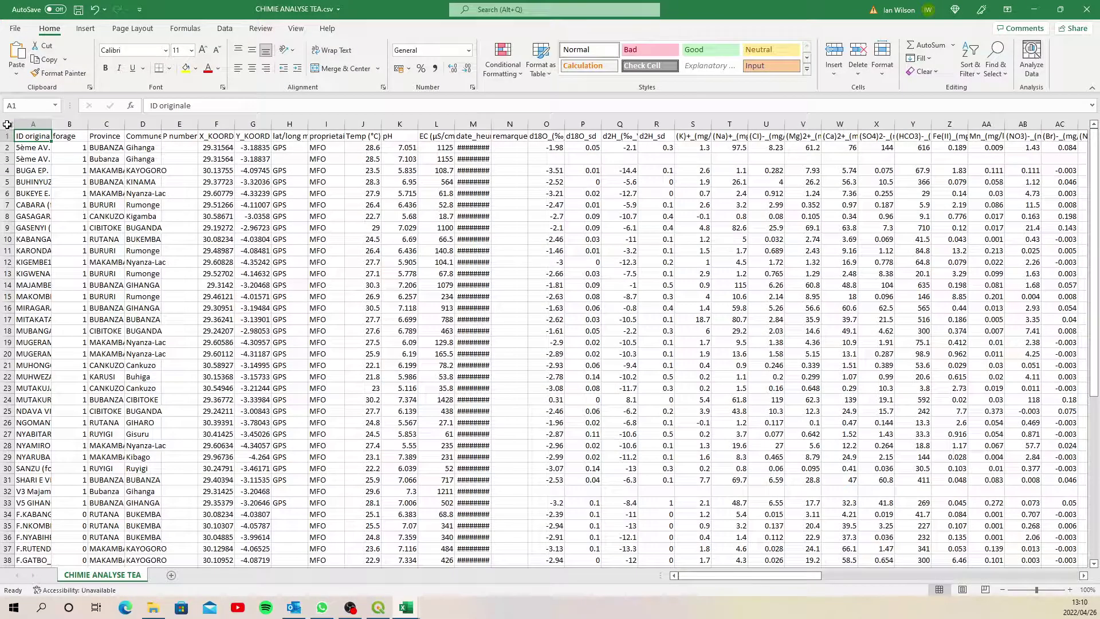
left_click(7, 125)
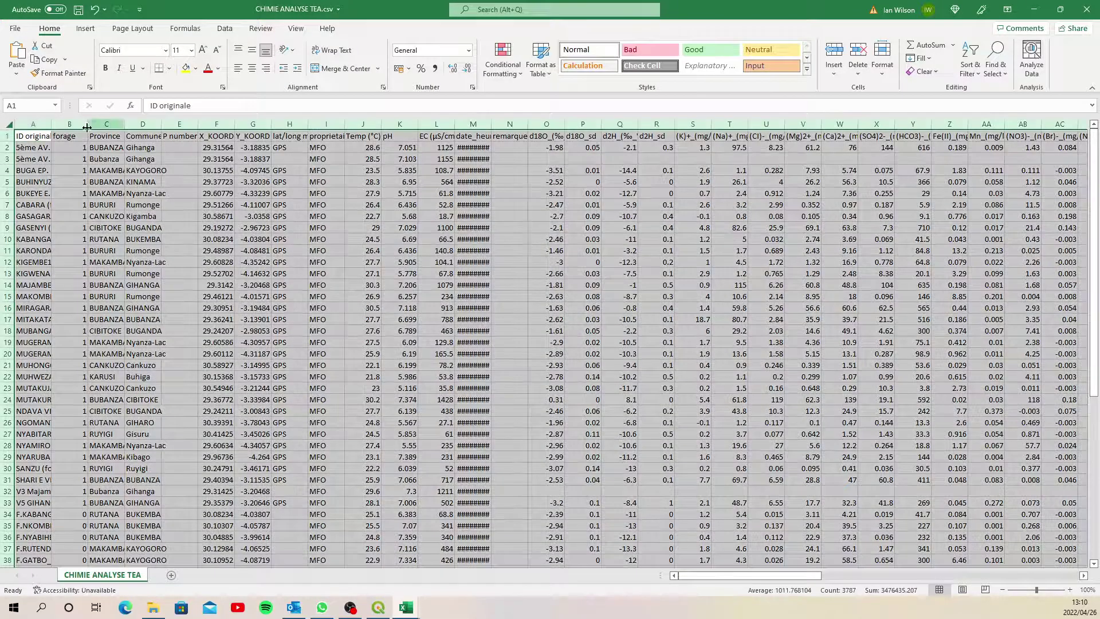
double_click(92, 126)
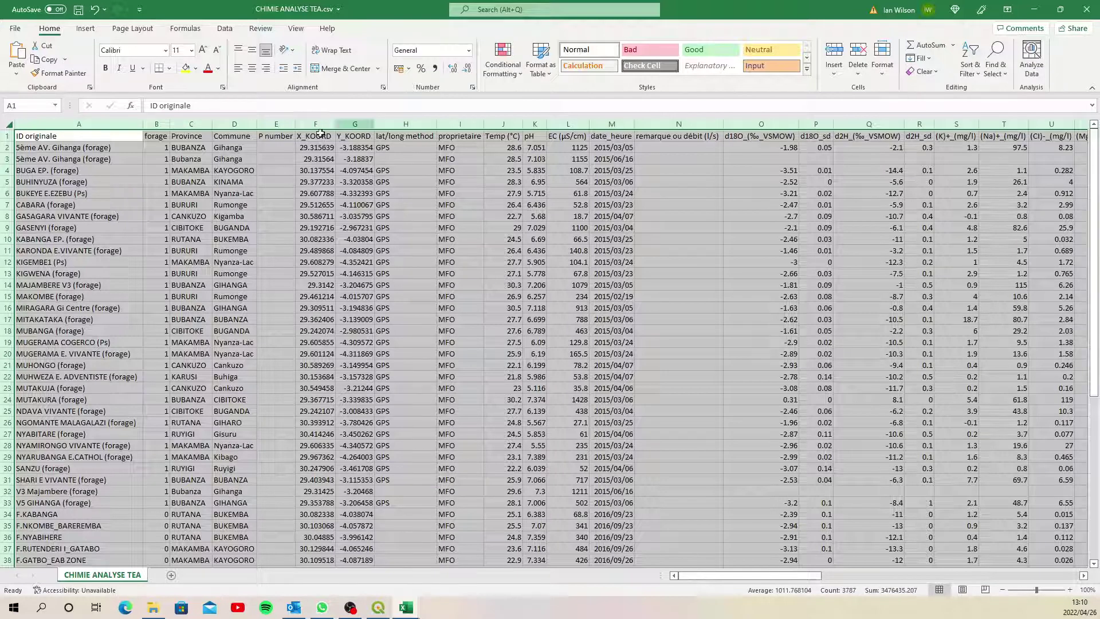
Close the chemistry workbook without saving, then close the wells workbook.
left_click(1088, 12)
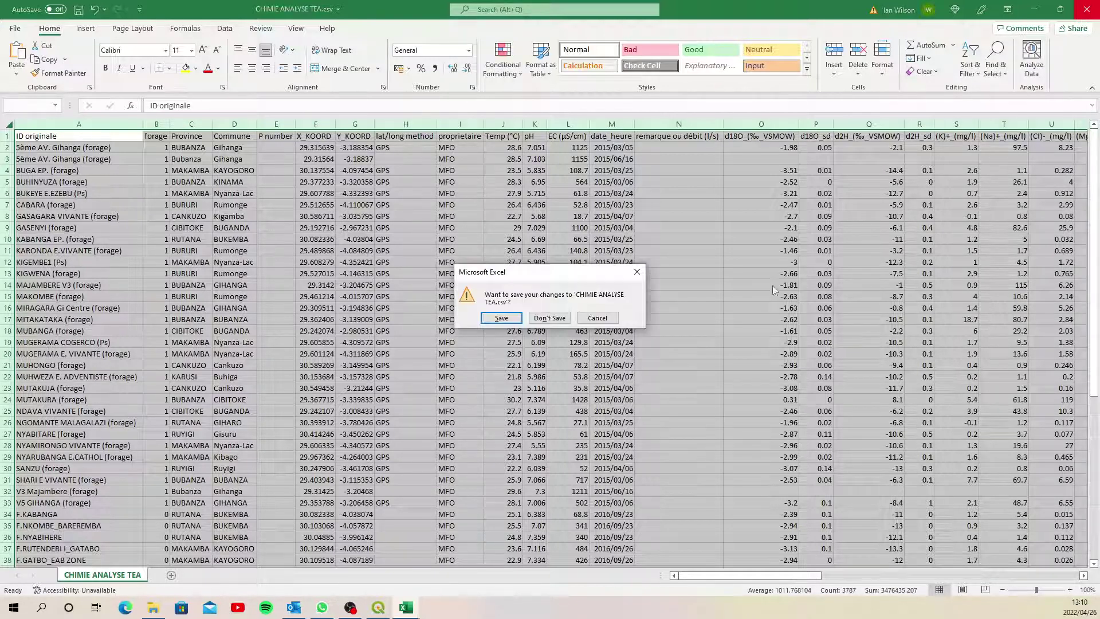
left_click(596, 319)
left_click(1087, 10)
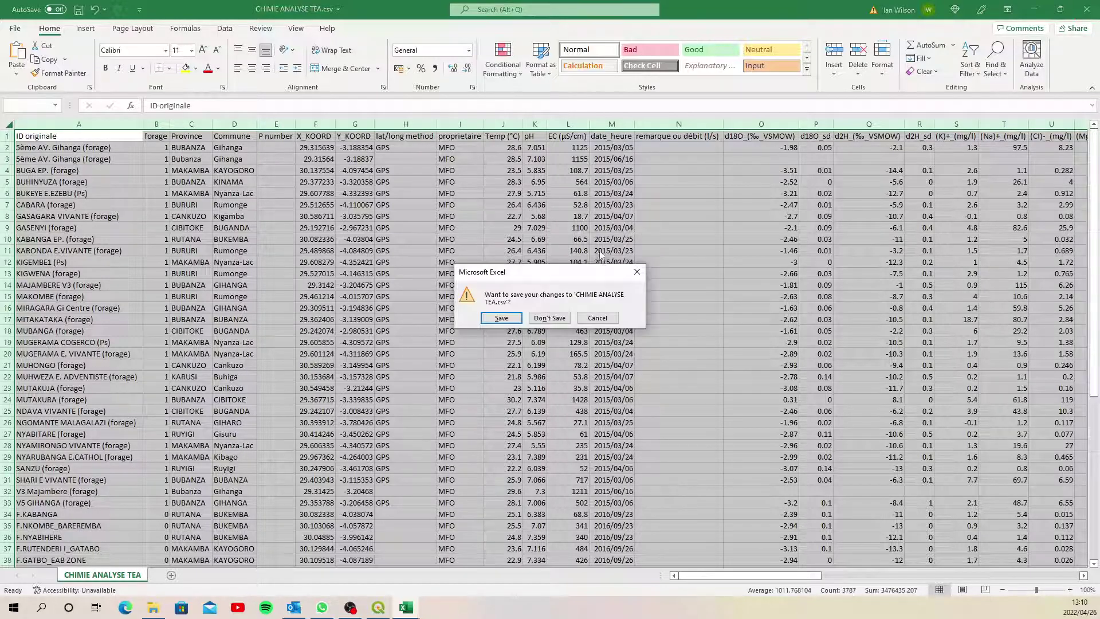
left_click(555, 320)
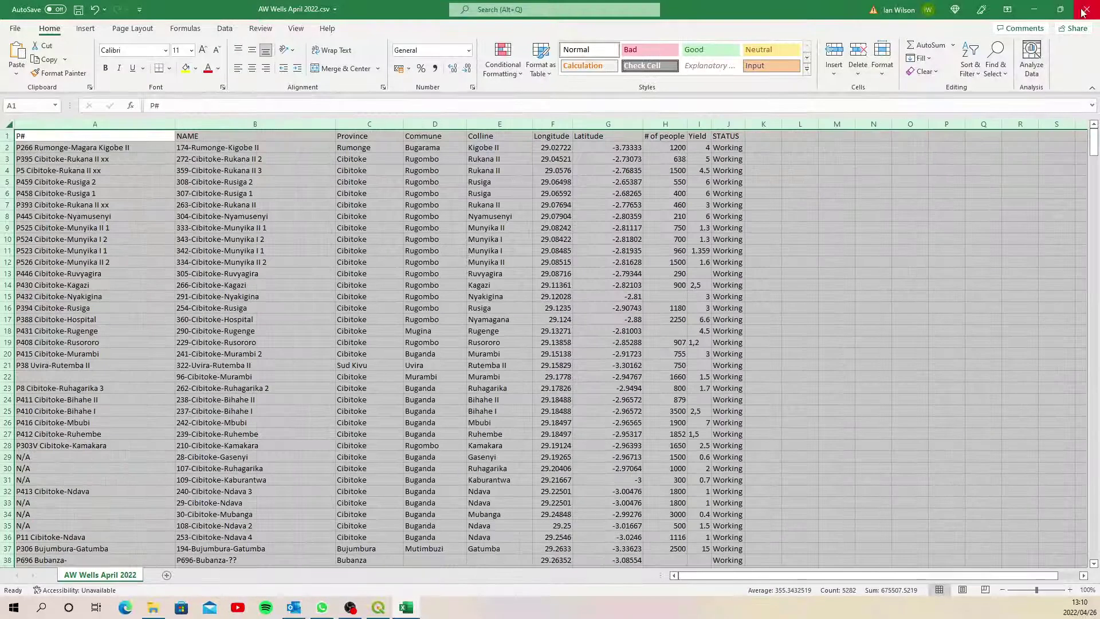
left_click(1087, 10)
Discard changes to the wells workbook and bring the QGIS spatial join project forward.
left_click(549, 318)
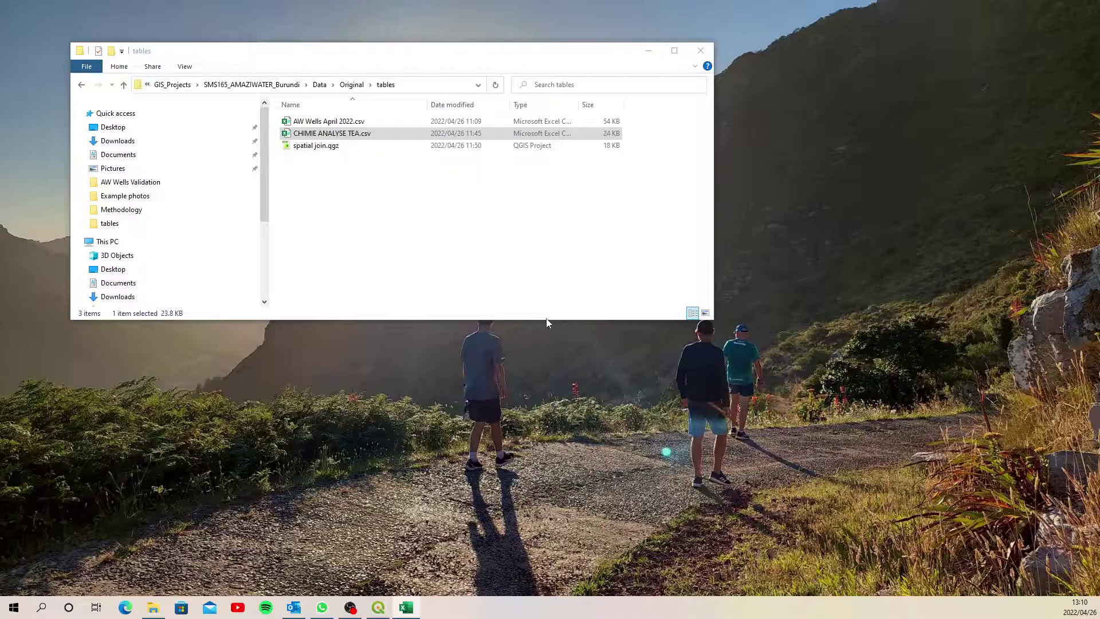
left_click(378, 609)
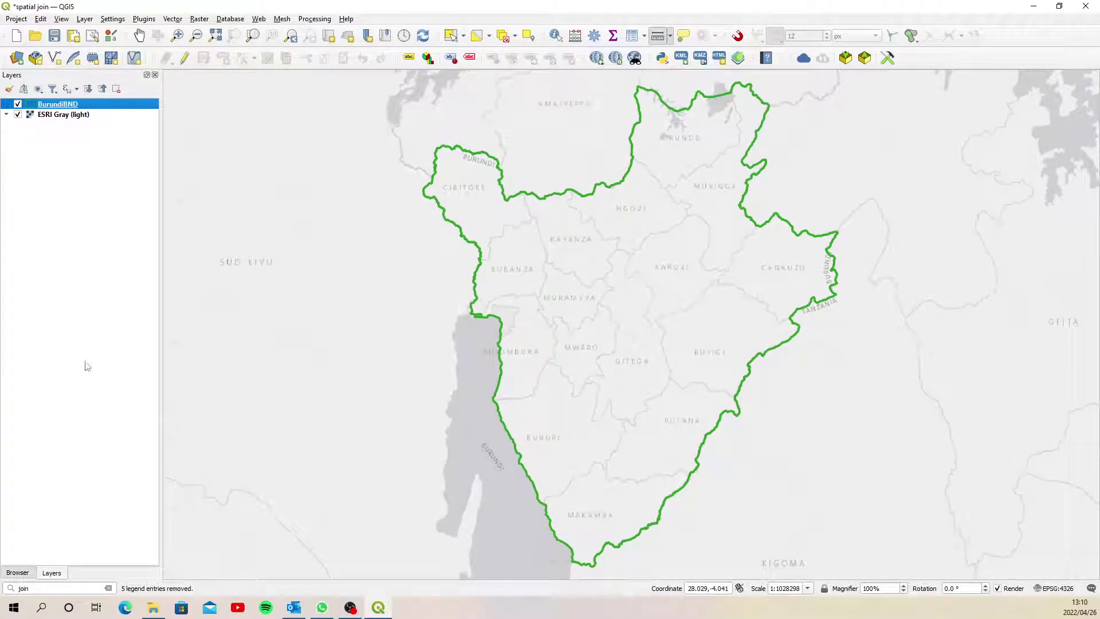
Add AW Wells April 2022.csv as a delimited-text point layer.
left_click(17, 58)
left_click(150, 174)
left_click(159, 195)
left_click(902, 89)
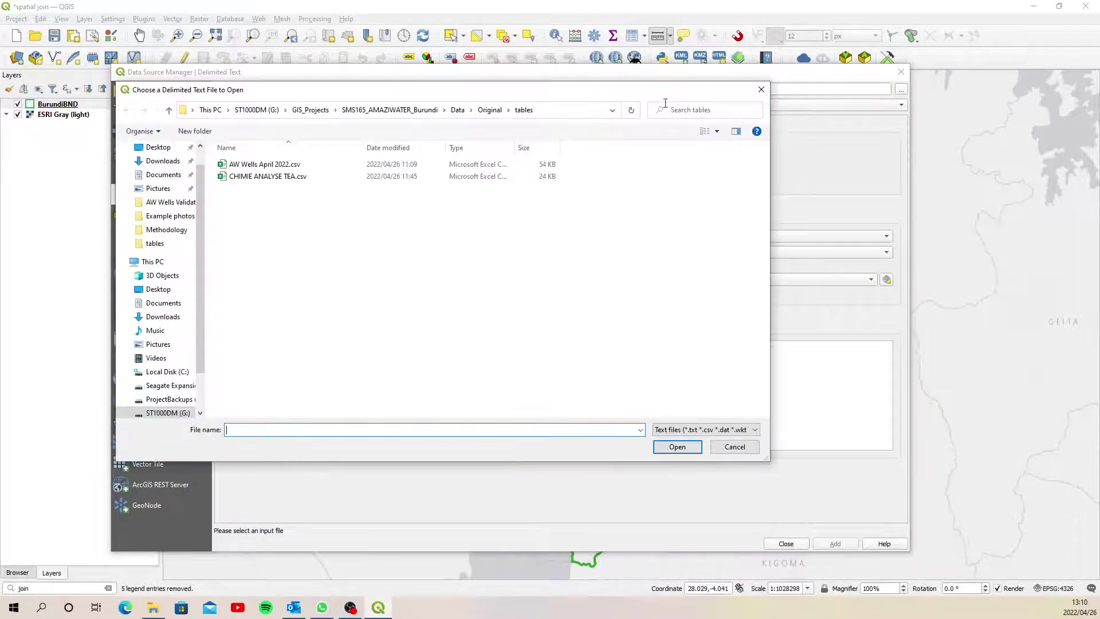
left_click(265, 164)
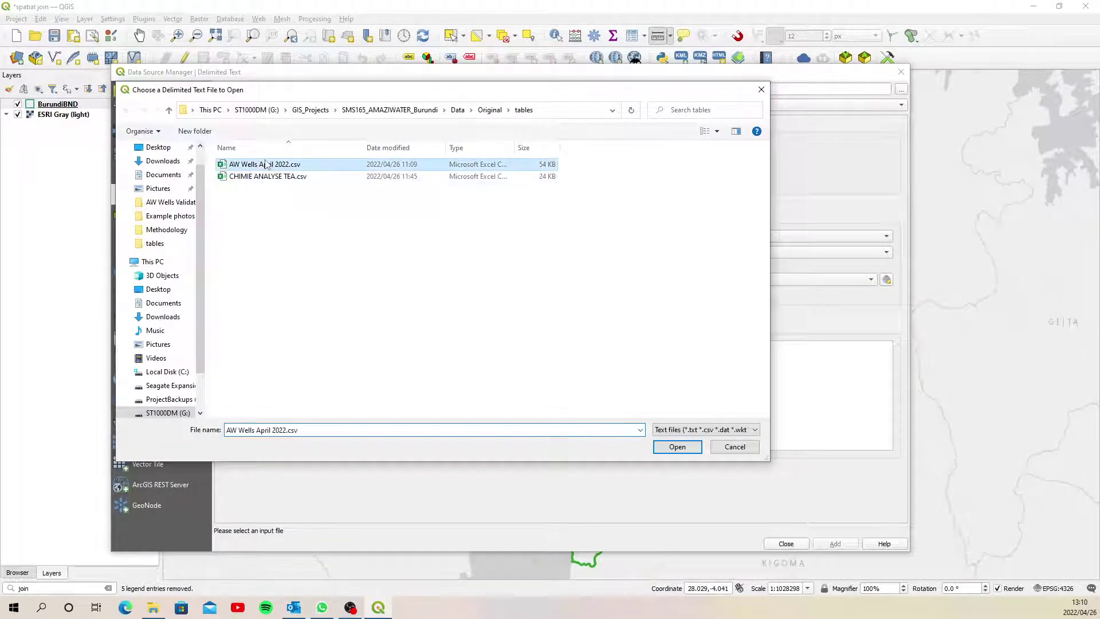
left_click(677, 446)
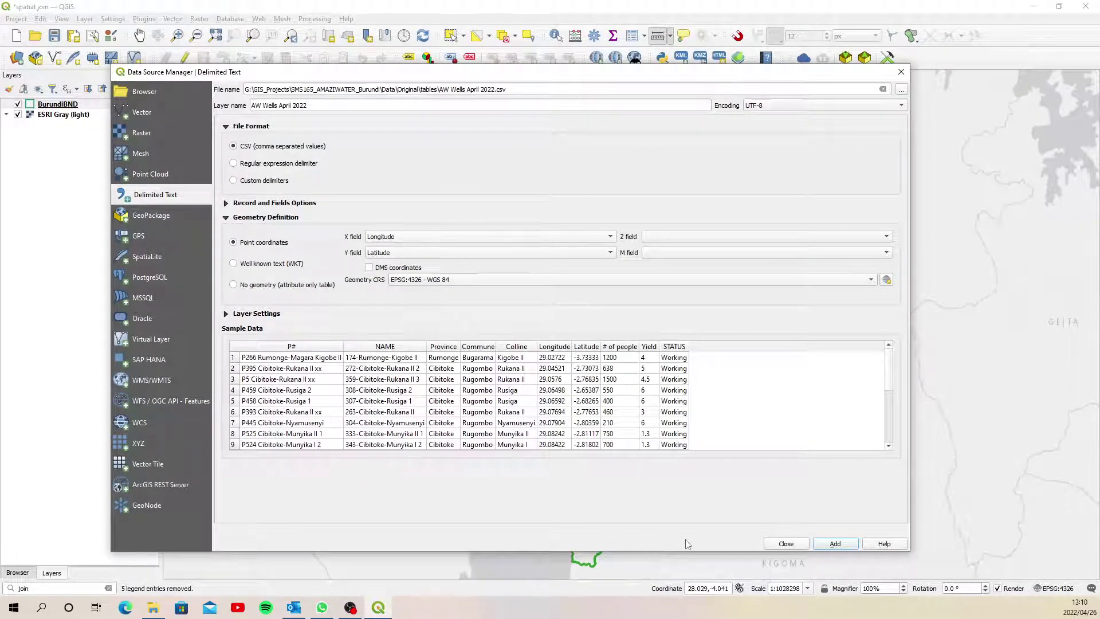
left_click(835, 544)
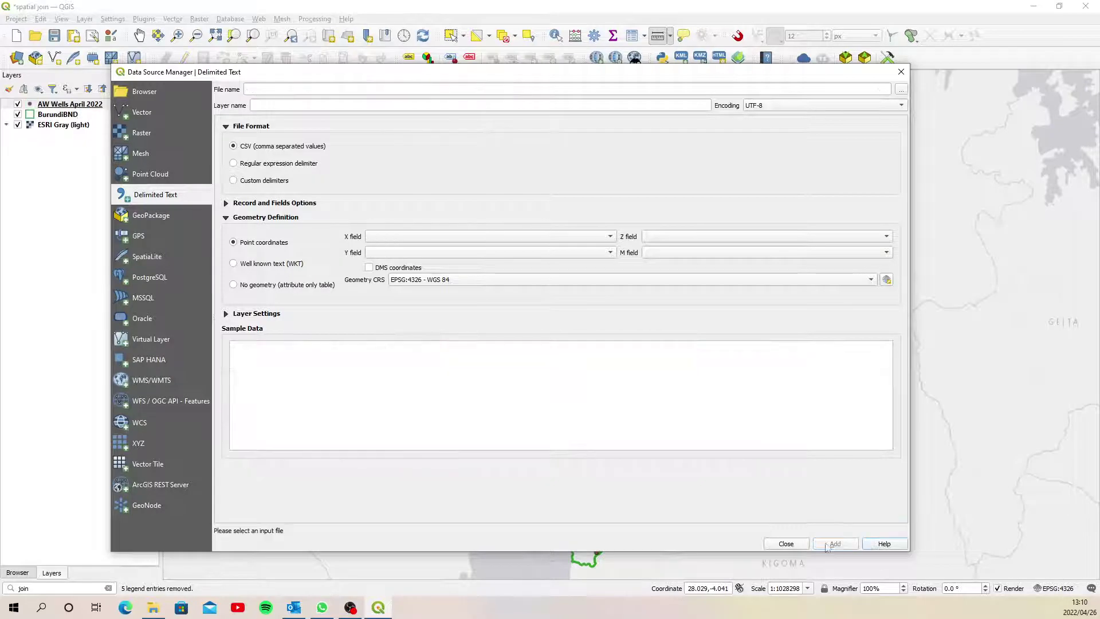
left_click(786, 544)
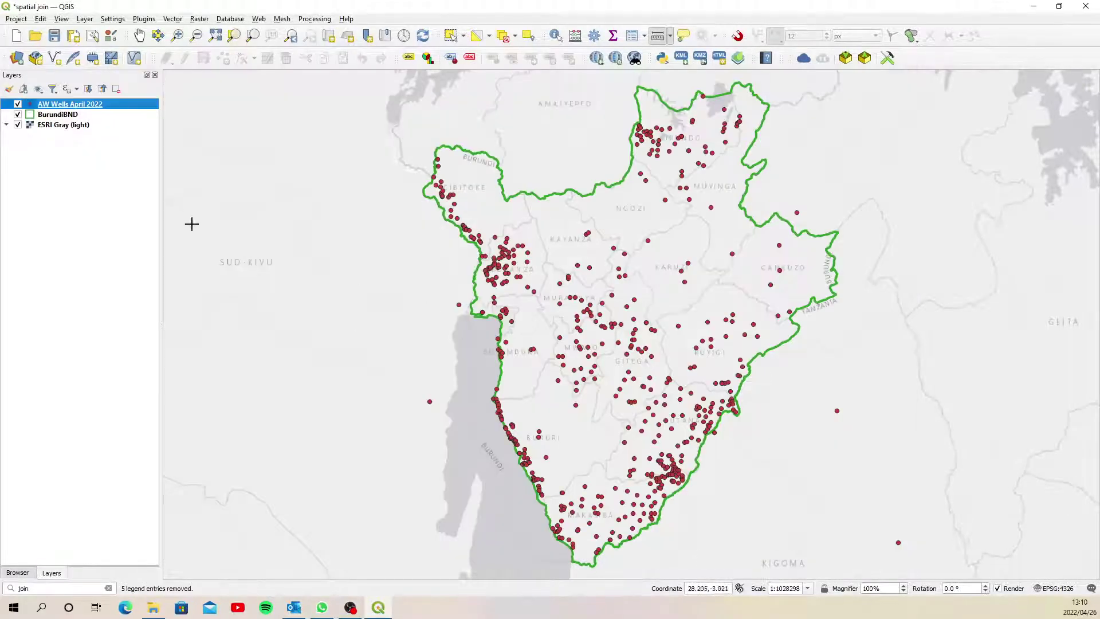
Style the AW Wells April 2022 layer as large blue dots.
double_click(40, 105)
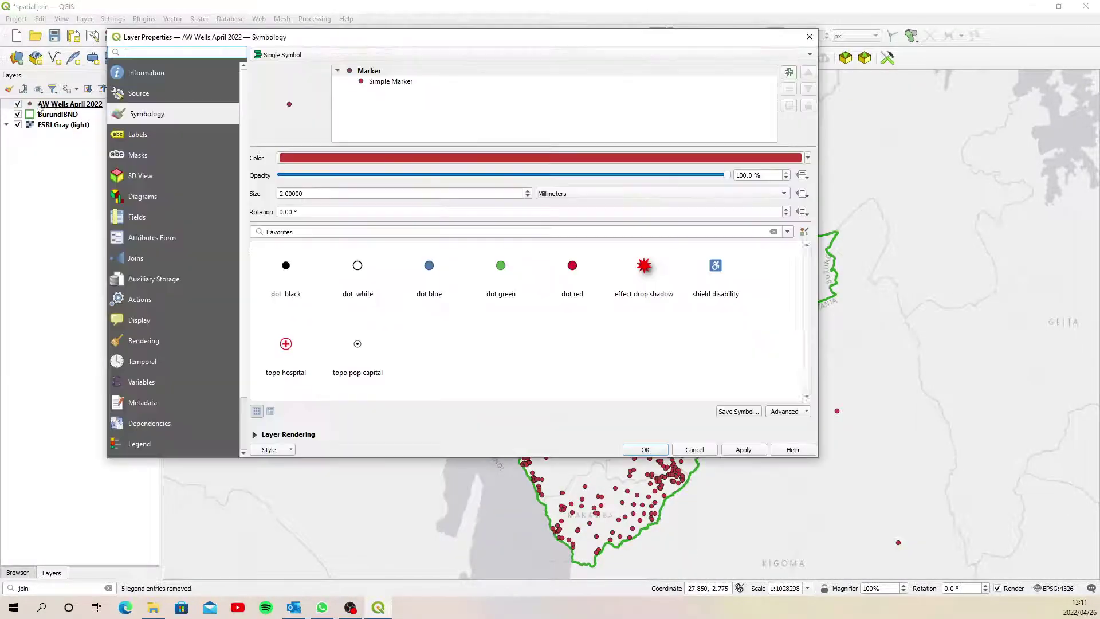
left_click(431, 263)
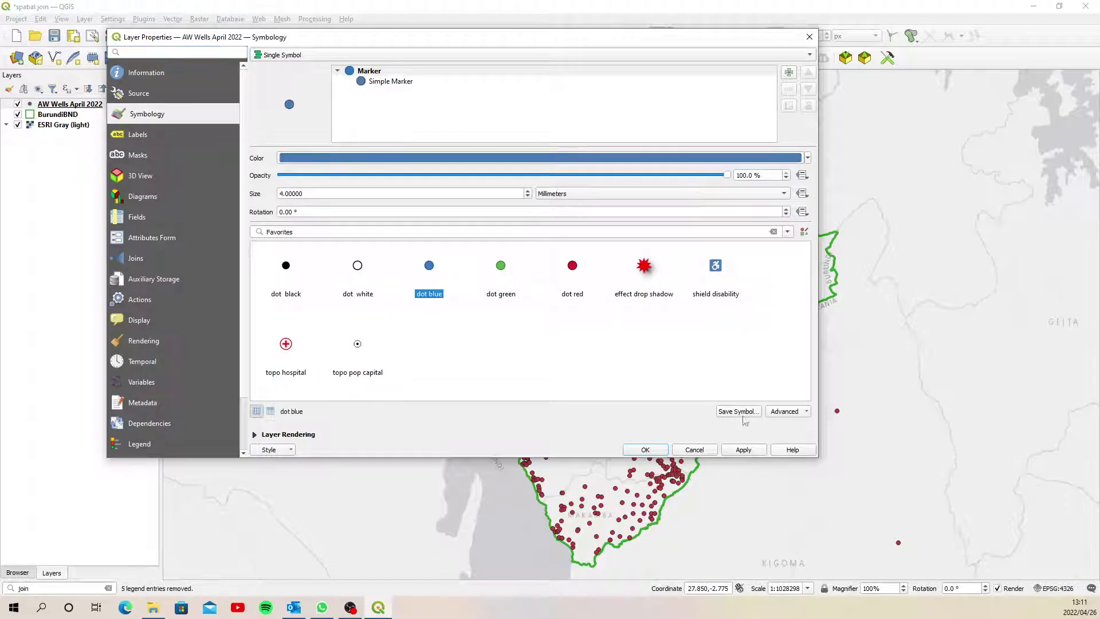
left_click(646, 450)
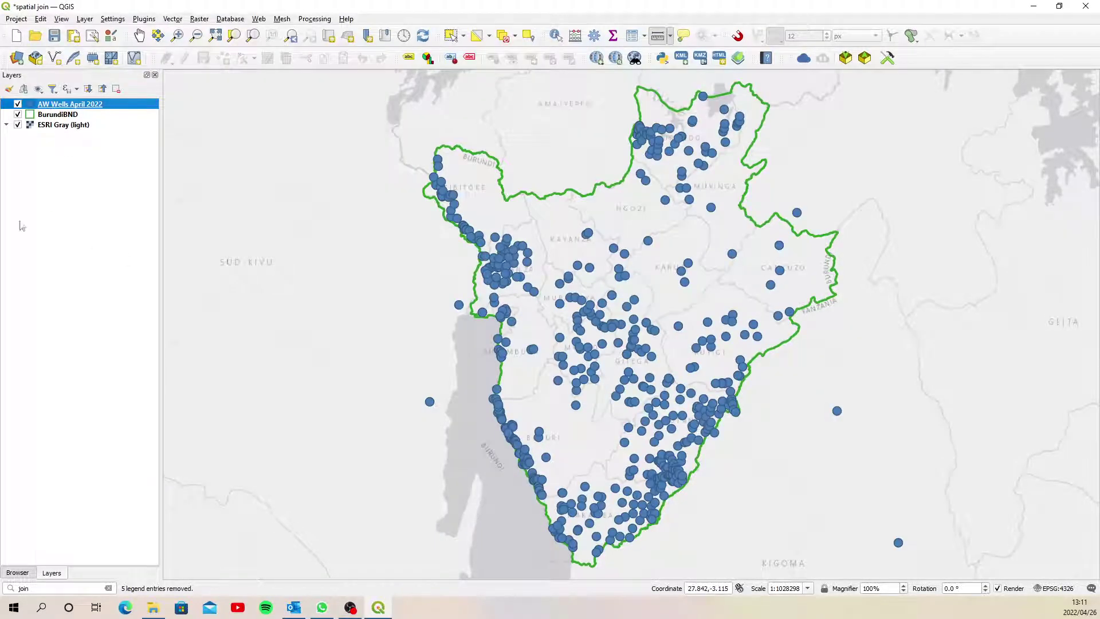
left_click(16, 61)
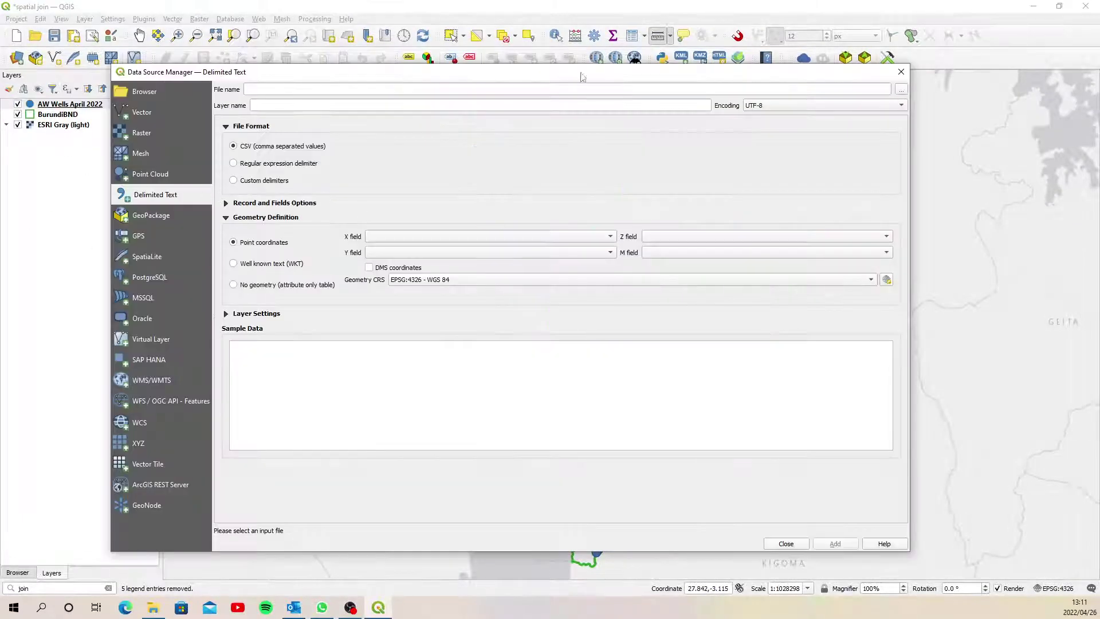
Add CHIMIE ANALYSE TEA.csv as a delimited-text point layer.
left_click(902, 89)
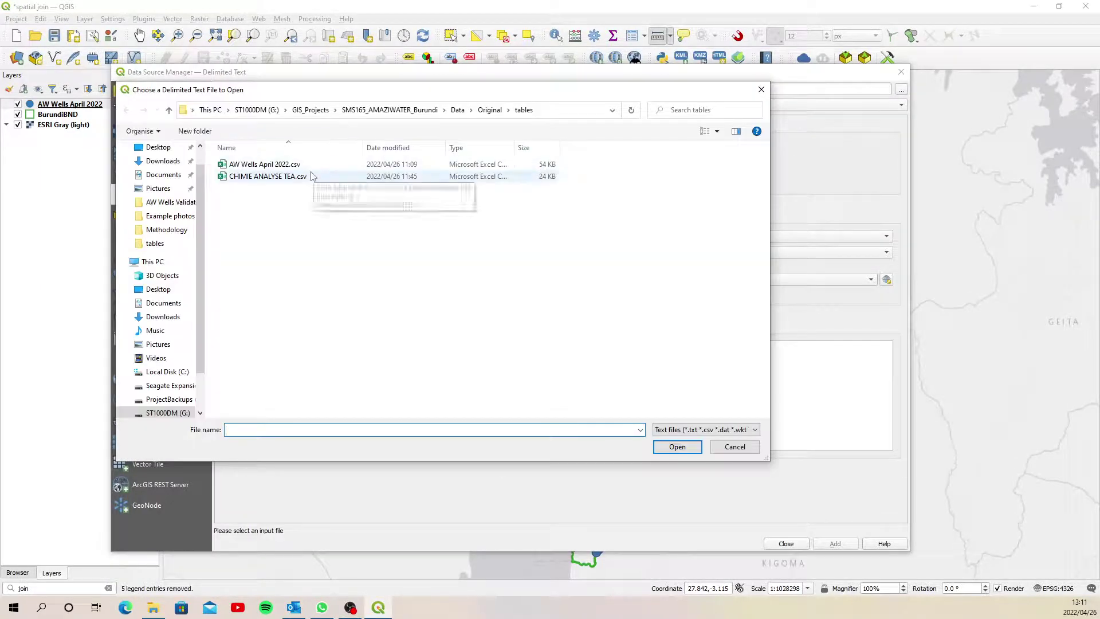
left_click(267, 176)
left_click(682, 446)
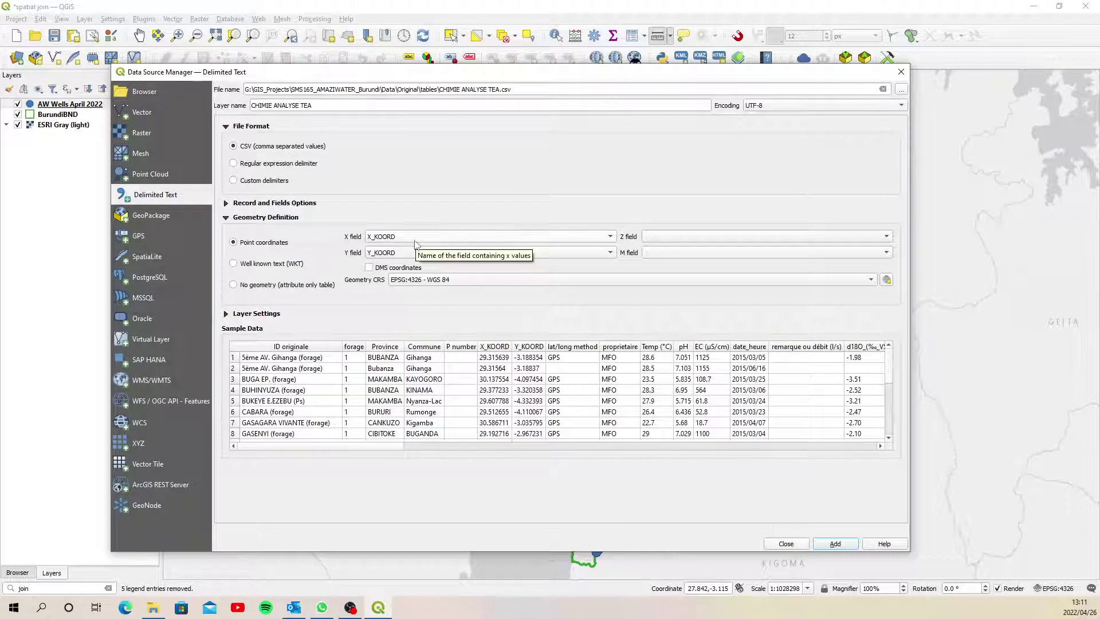
left_click(836, 544)
left_click(794, 545)
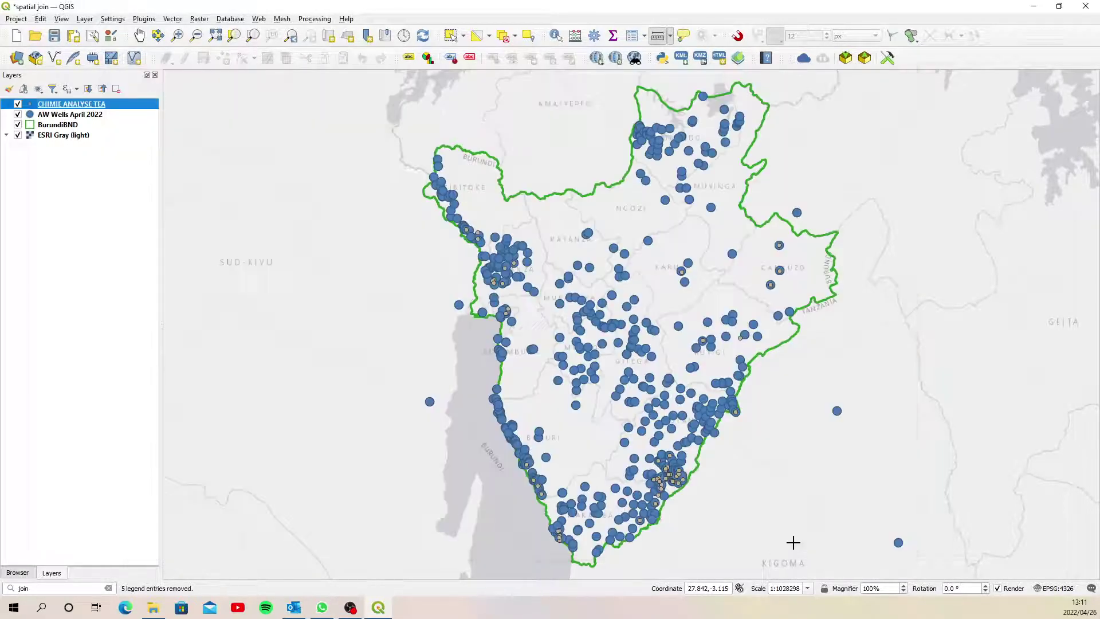
Style the CHIMIE ANALYSE TEA layer as red dots of size 2.
double_click(63, 105)
left_click(570, 268)
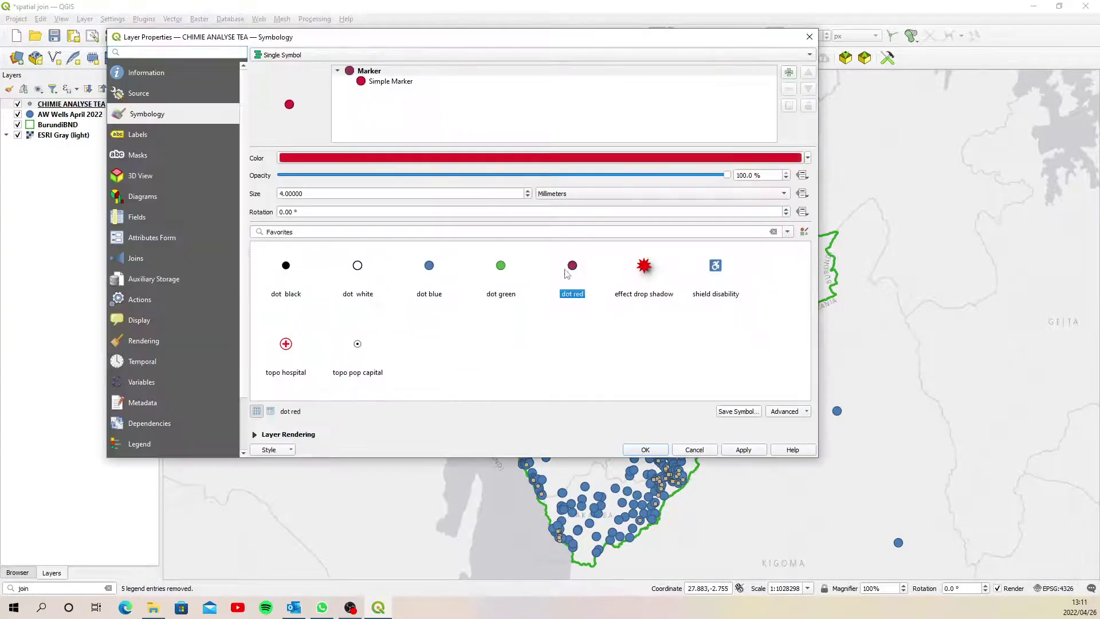
left_click_drag(324, 193, 247, 199)
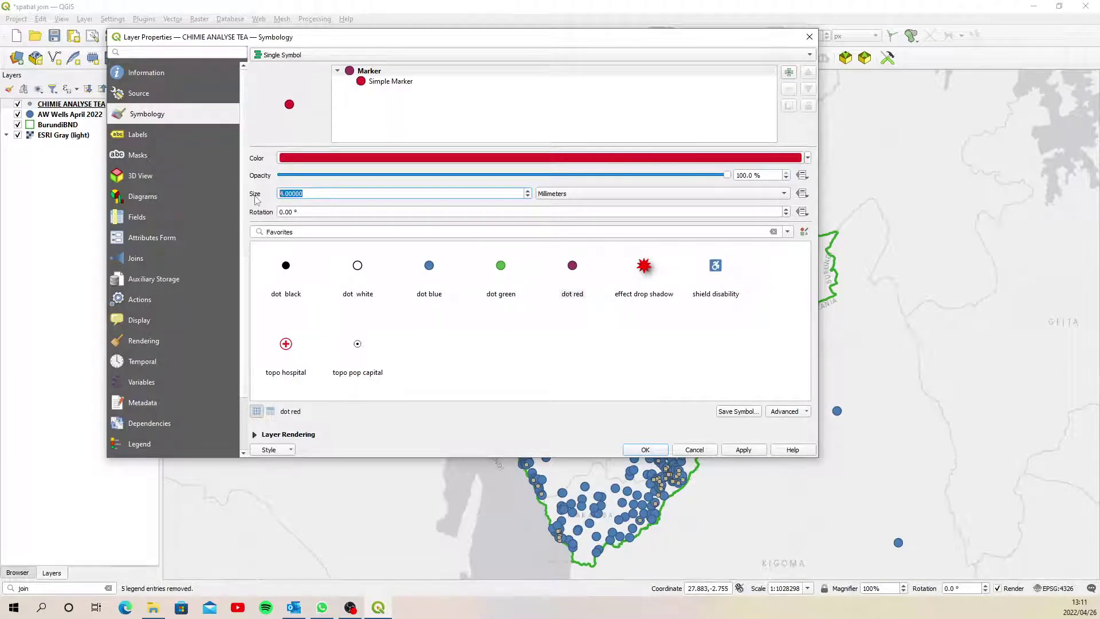
type("2")
left_click(735, 452)
left_click(644, 451)
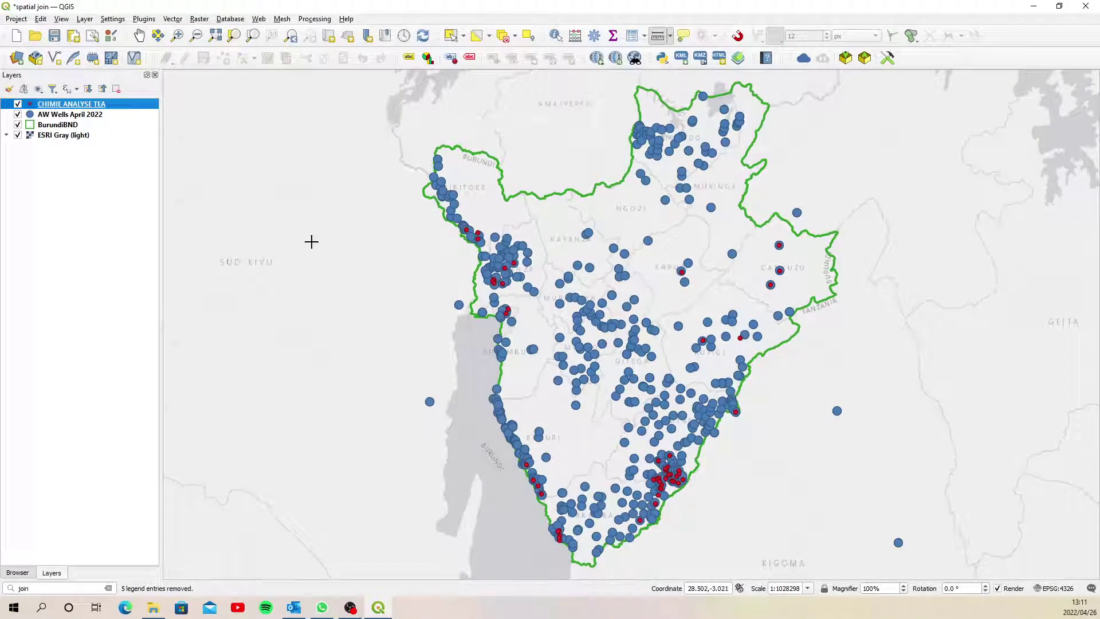
Zoom in on the south-east cluster of wells and red chemistry sample points.
left_click(177, 35)
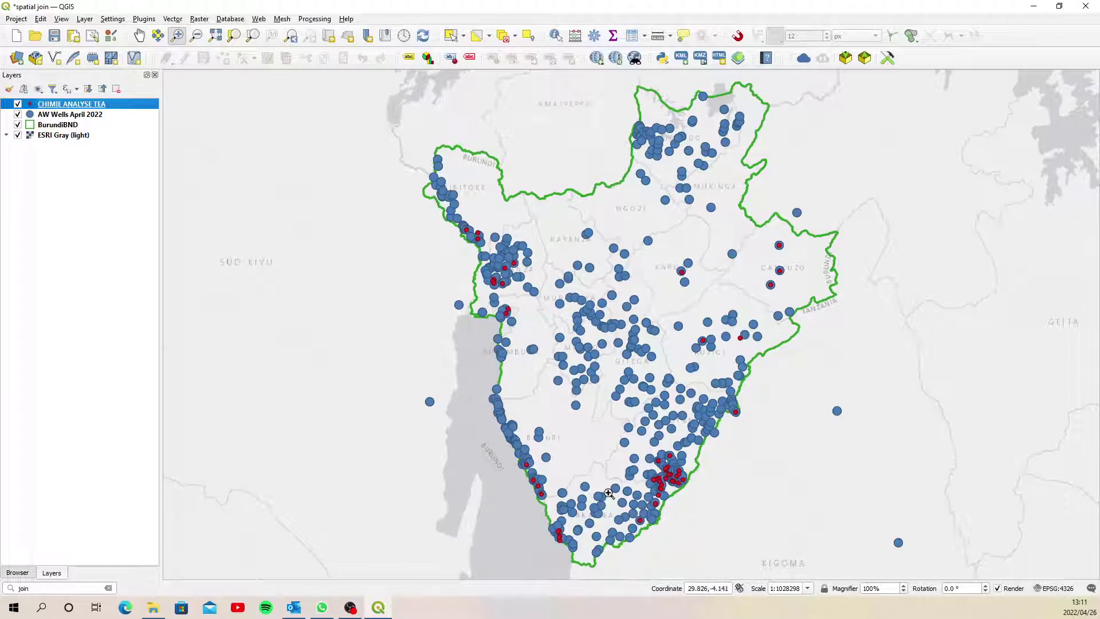
left_click_drag(703, 446, 622, 521)
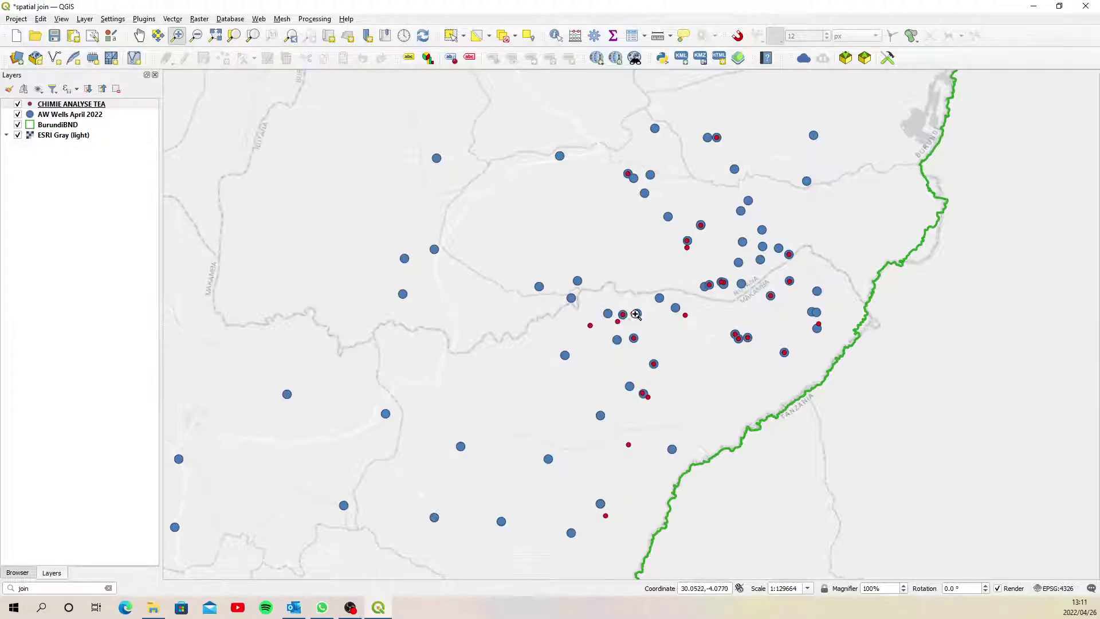
left_click_drag(656, 300, 594, 341)
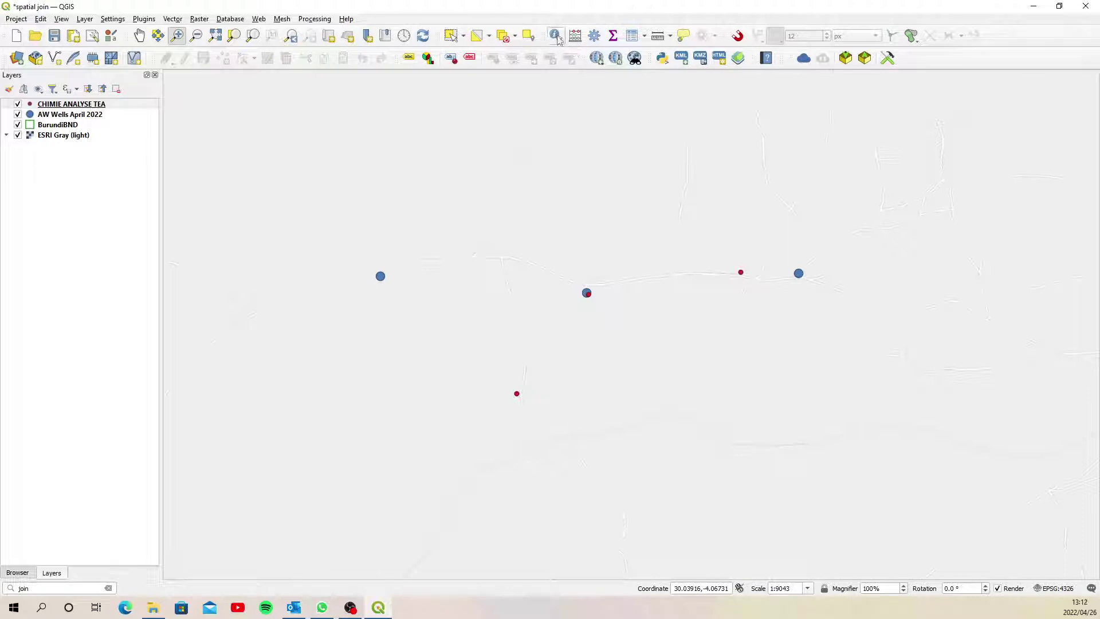
Measure the distance from a red chemistry point with the Measure Line tool.
left_click(657, 36)
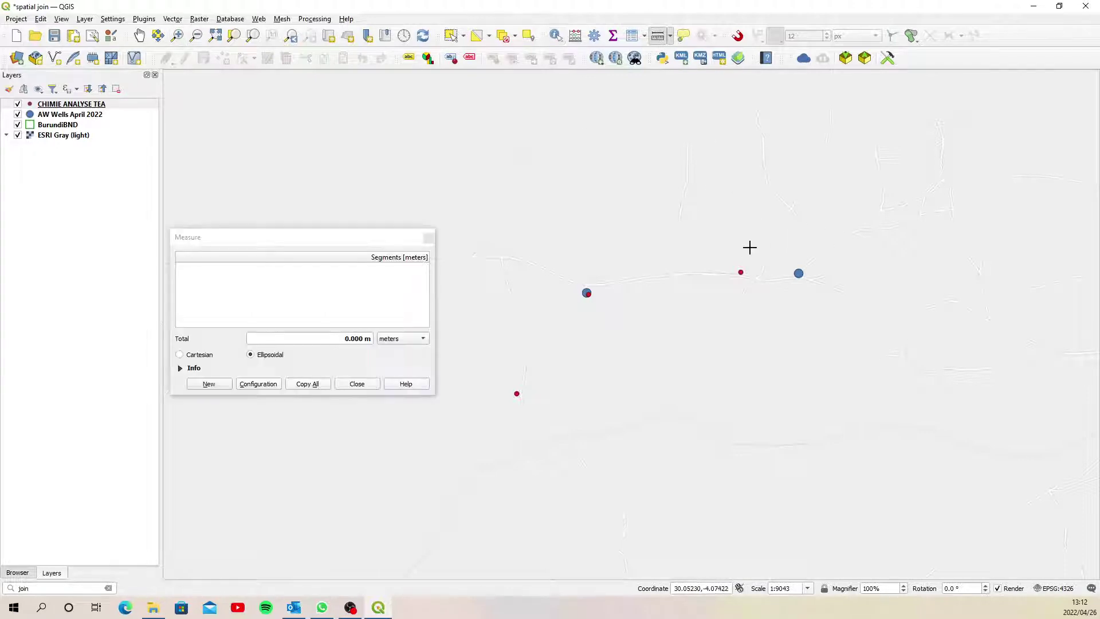
left_click(740, 272)
left_click(428, 237)
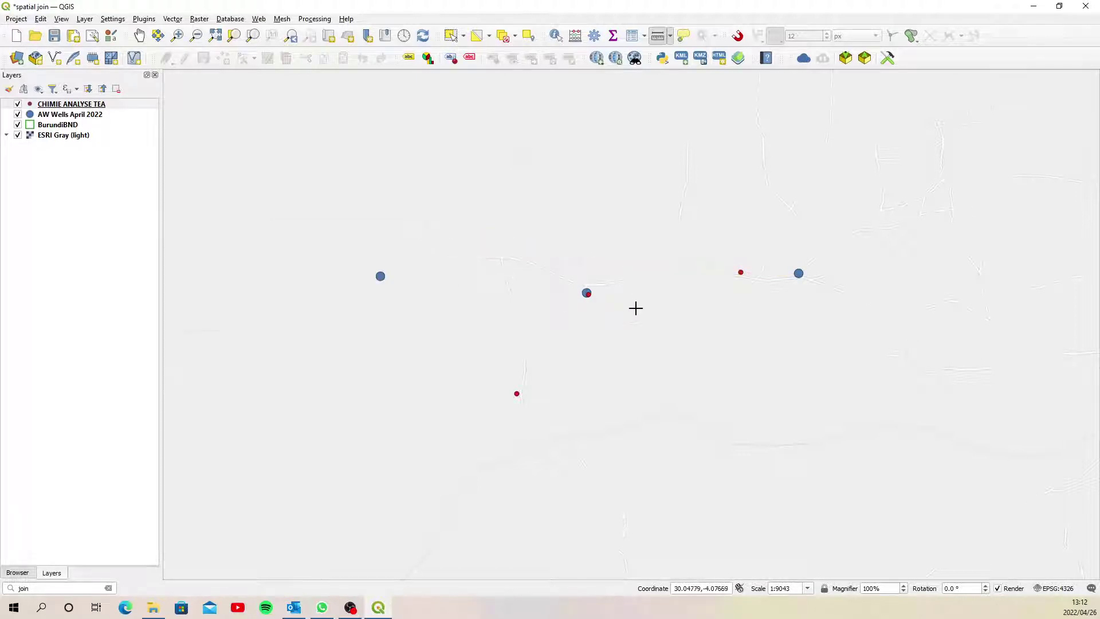
Zoom in on one well and its chemistry point and measure them about 8.880 m apart.
left_click(177, 36)
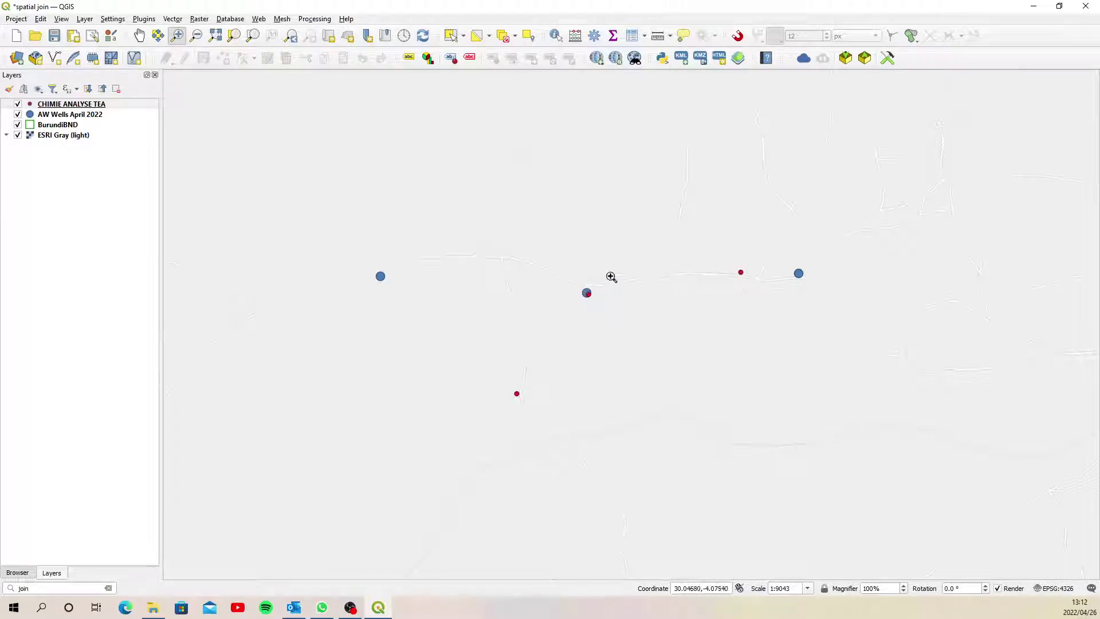
left_click_drag(613, 277, 571, 310)
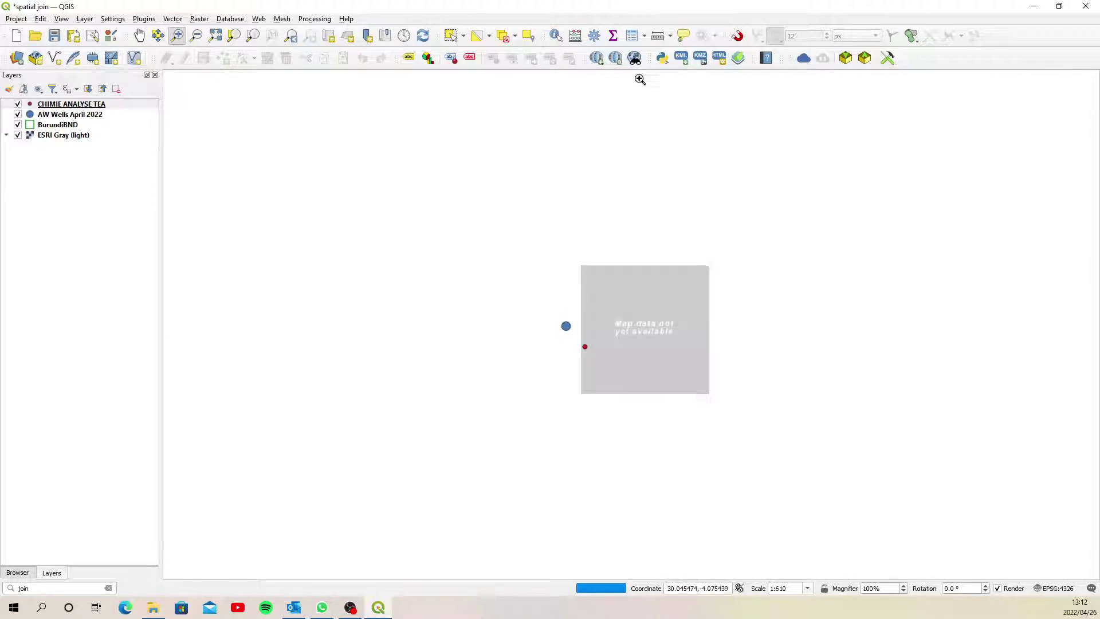
left_click(656, 37)
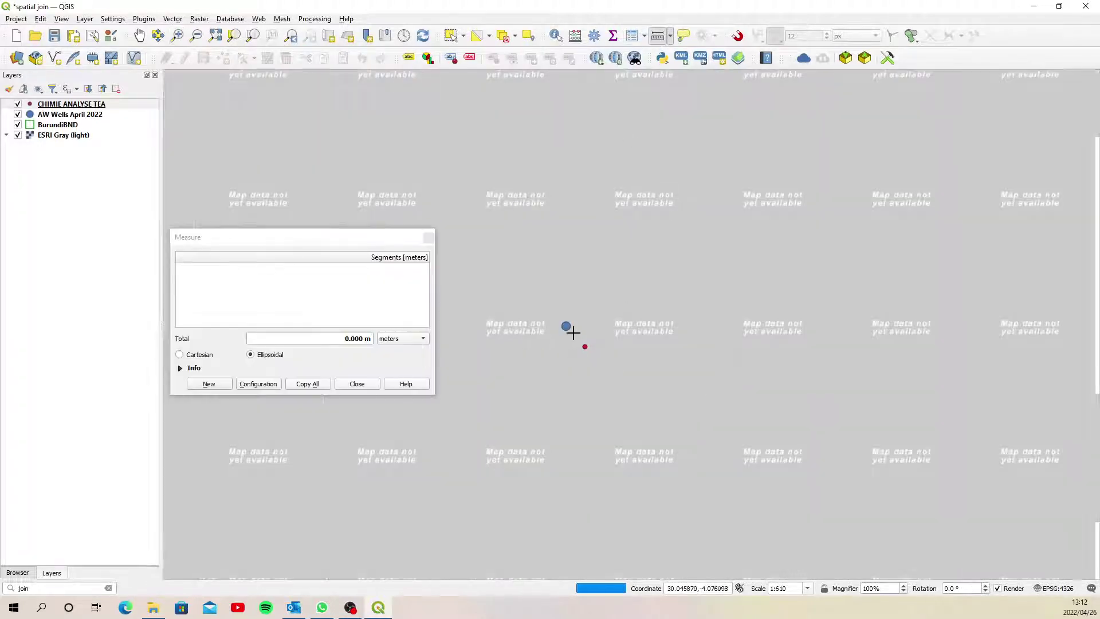
left_click(566, 327)
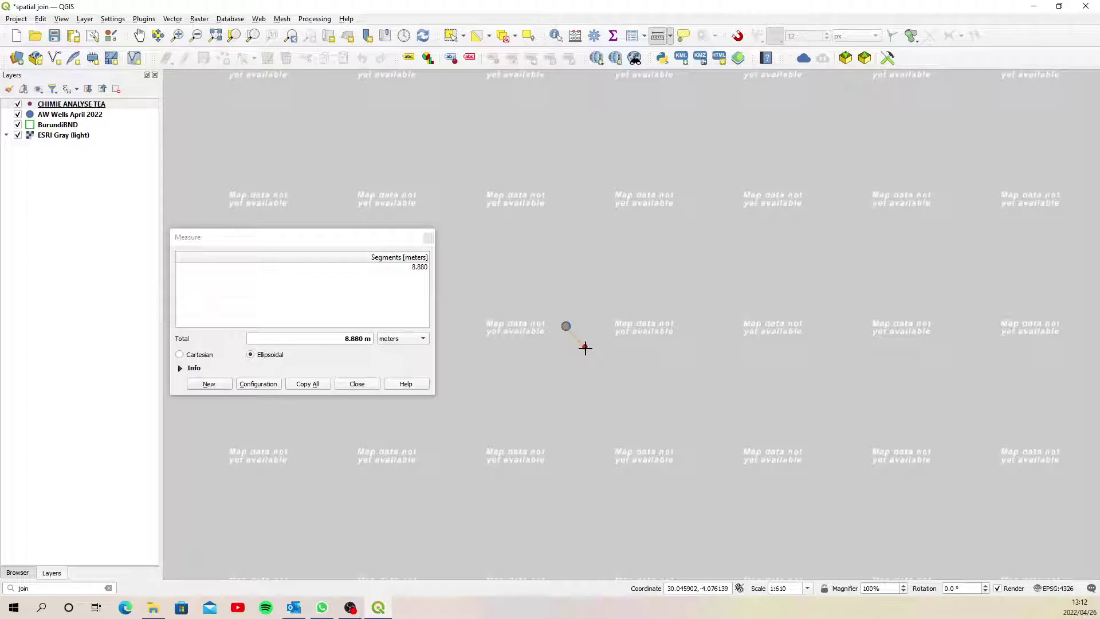
left_click(428, 237)
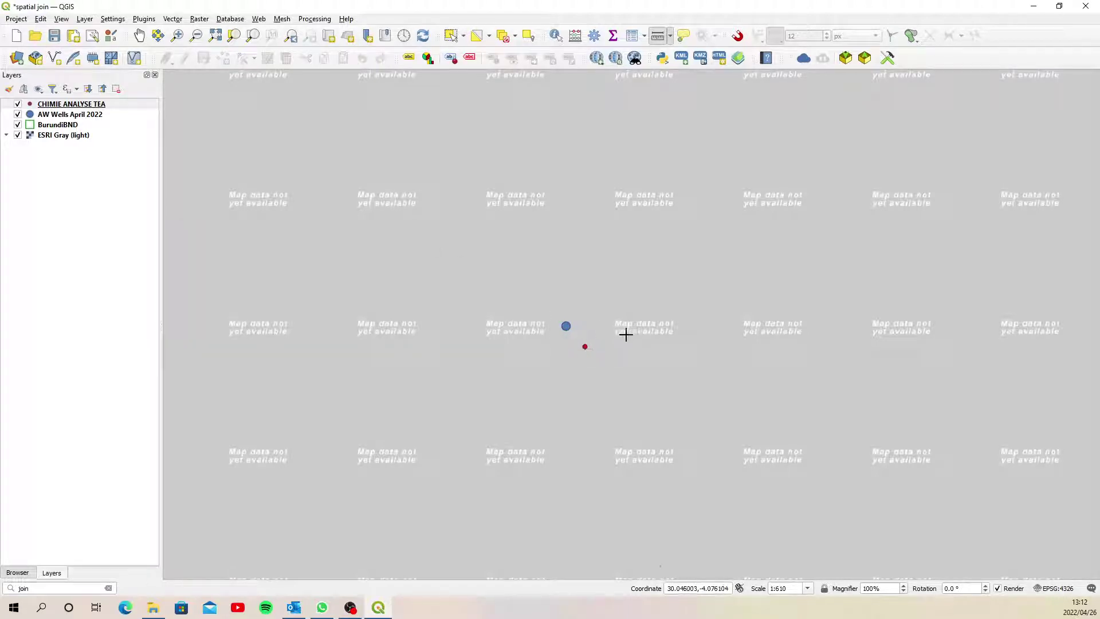
left_click(195, 35)
Zoom out, review the BurundiBND attribute table, then zoom to the full BurundiBND extent.
left_click(576, 317)
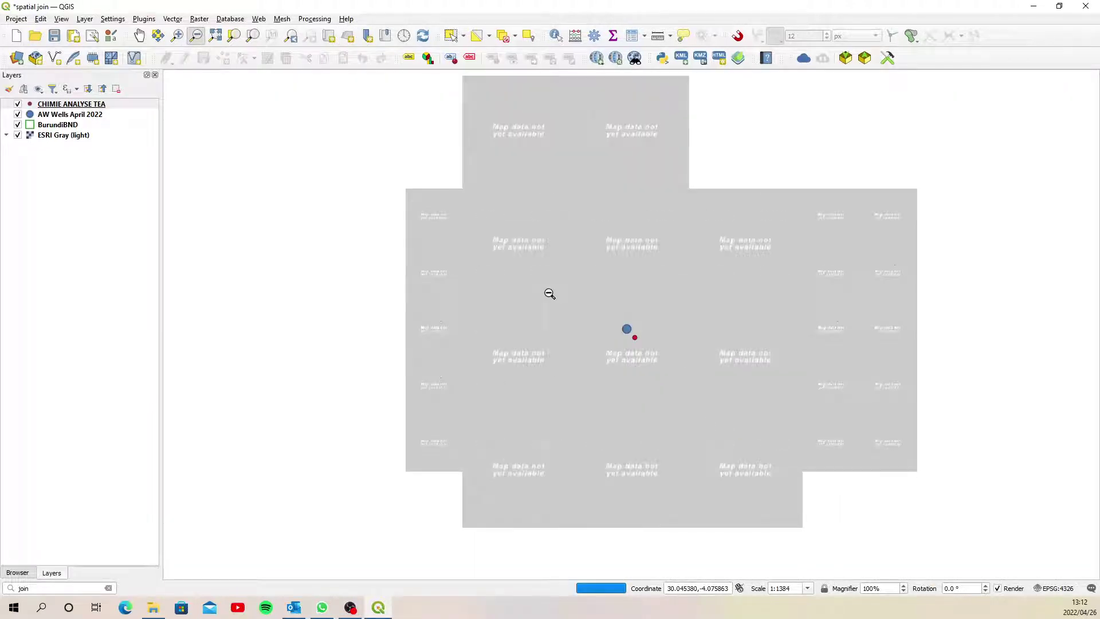
left_click(56, 126)
right_click(56, 126)
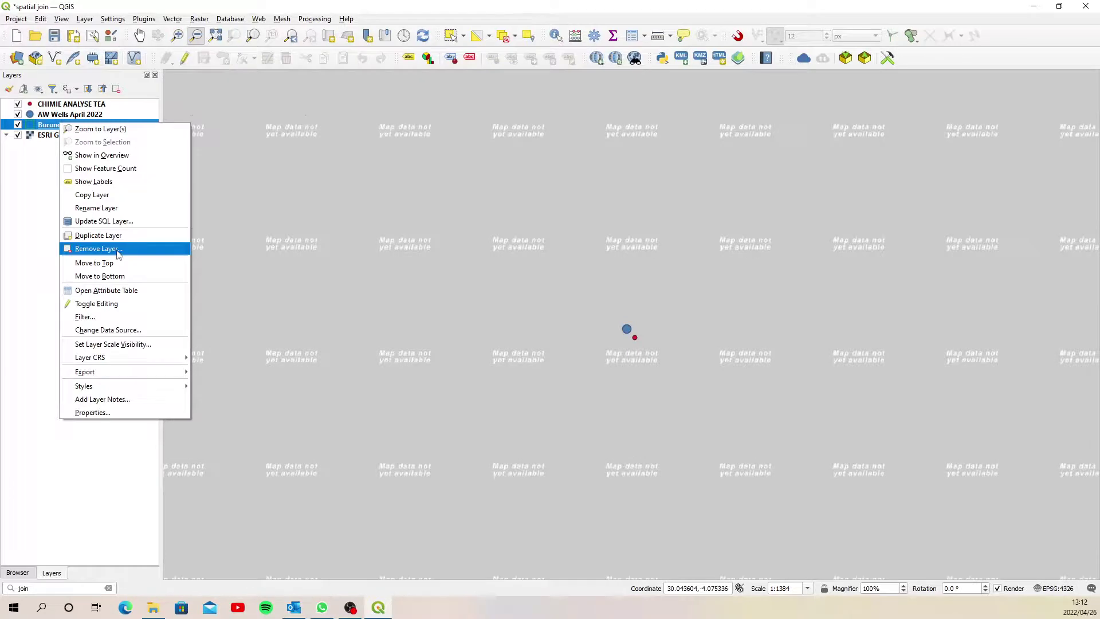
left_click(123, 291)
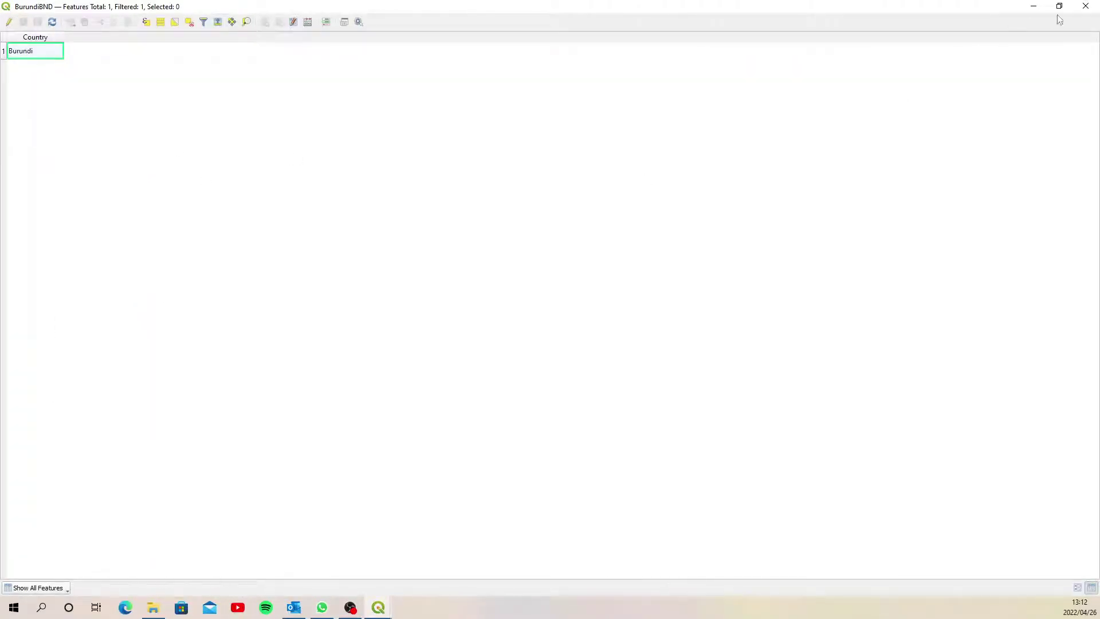
left_click(1086, 6)
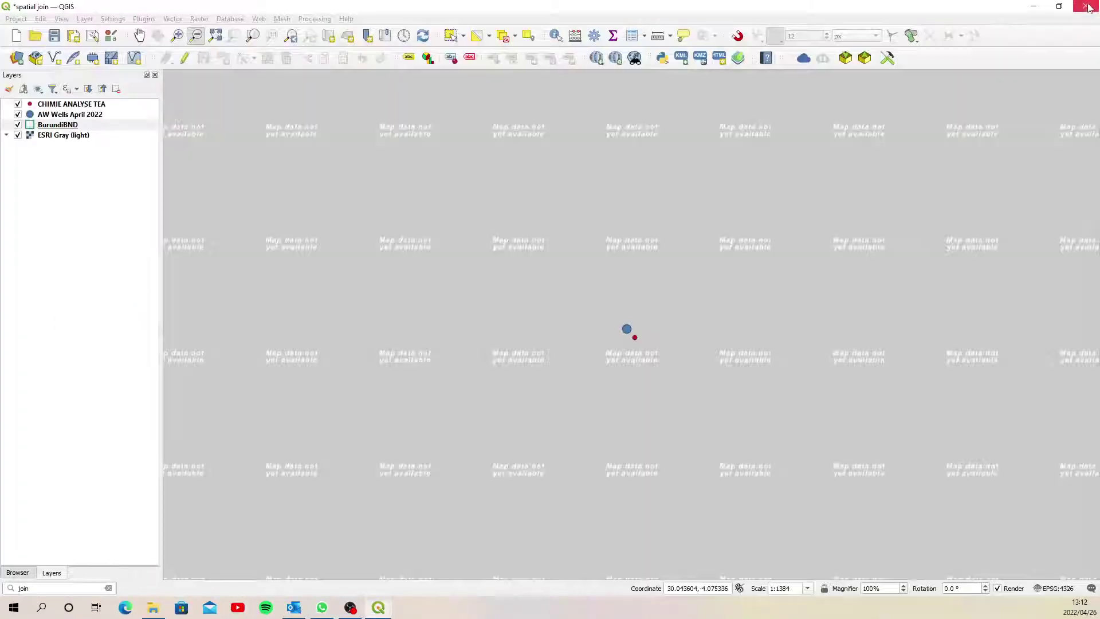
right_click(45, 125)
left_click(92, 136)
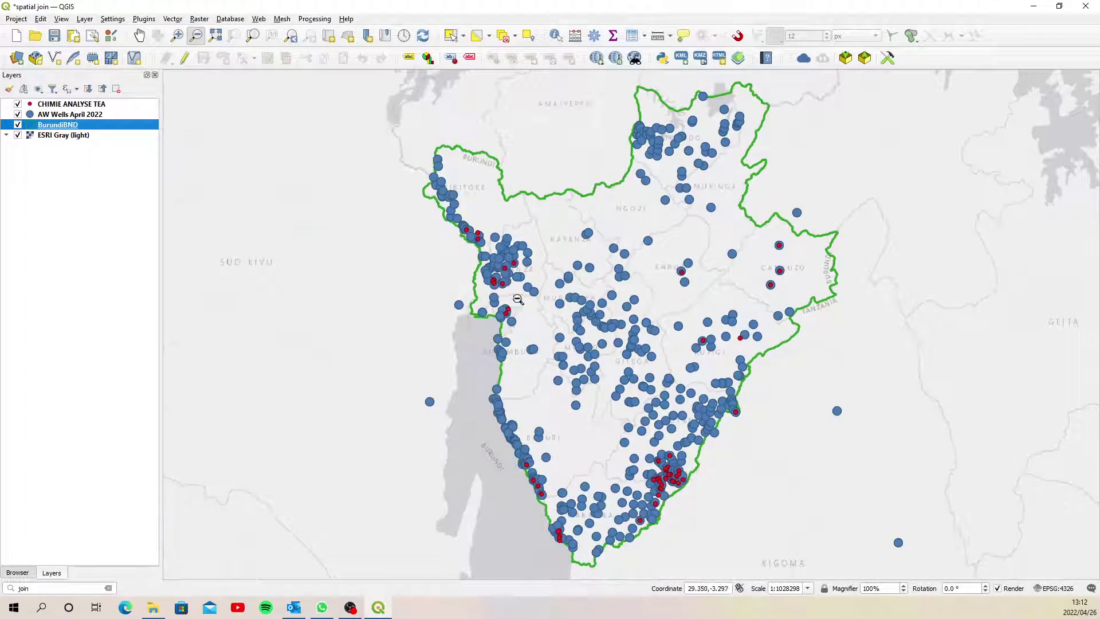
left_click(89, 106)
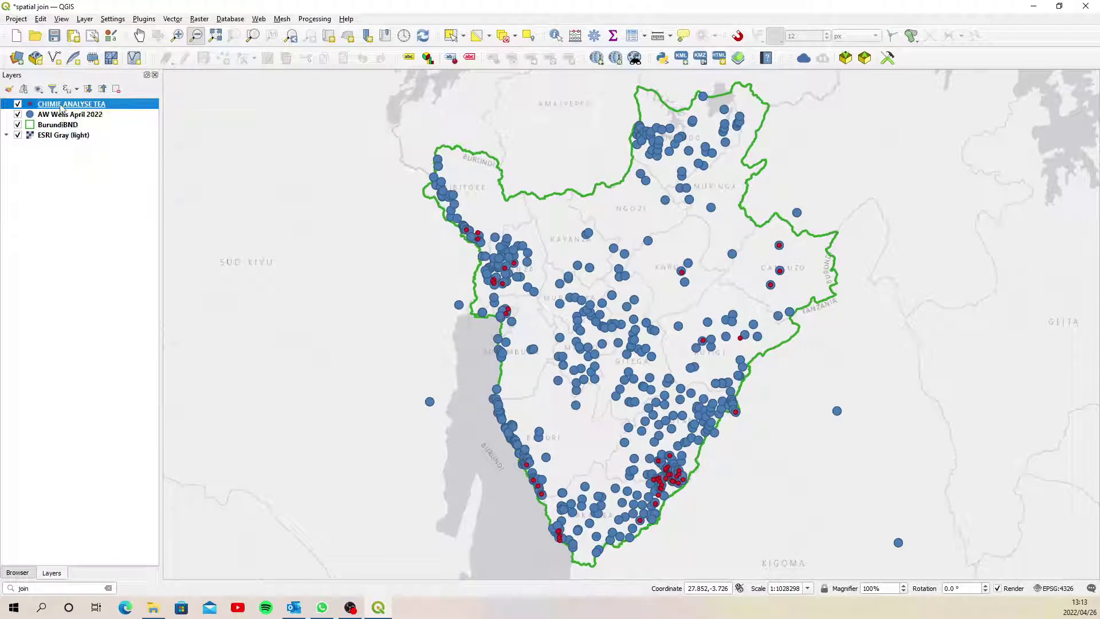
Export the CHIMIE ANALYSE TEA features to 'project geopackage' in the tables folder.
right_click(62, 106)
mouse_move(151, 316)
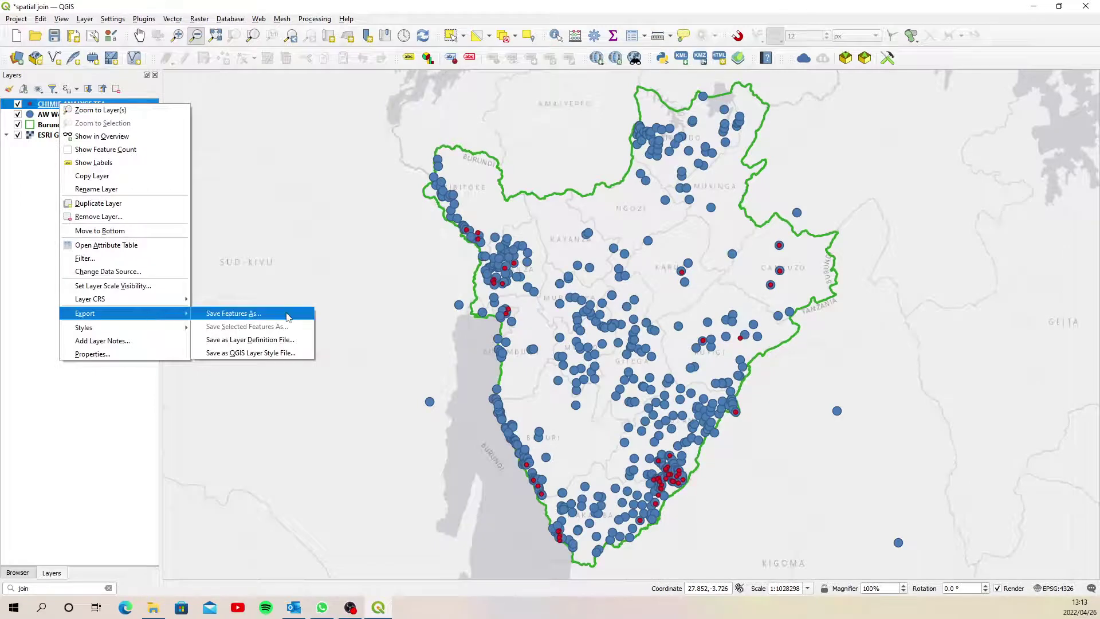
left_click(306, 313)
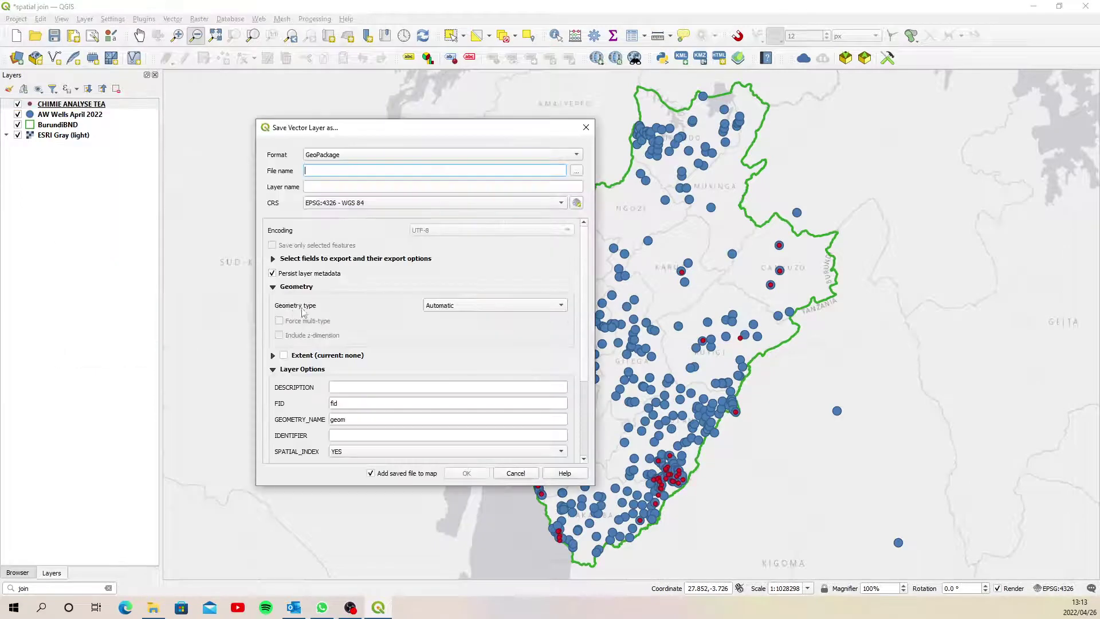
left_click(577, 171)
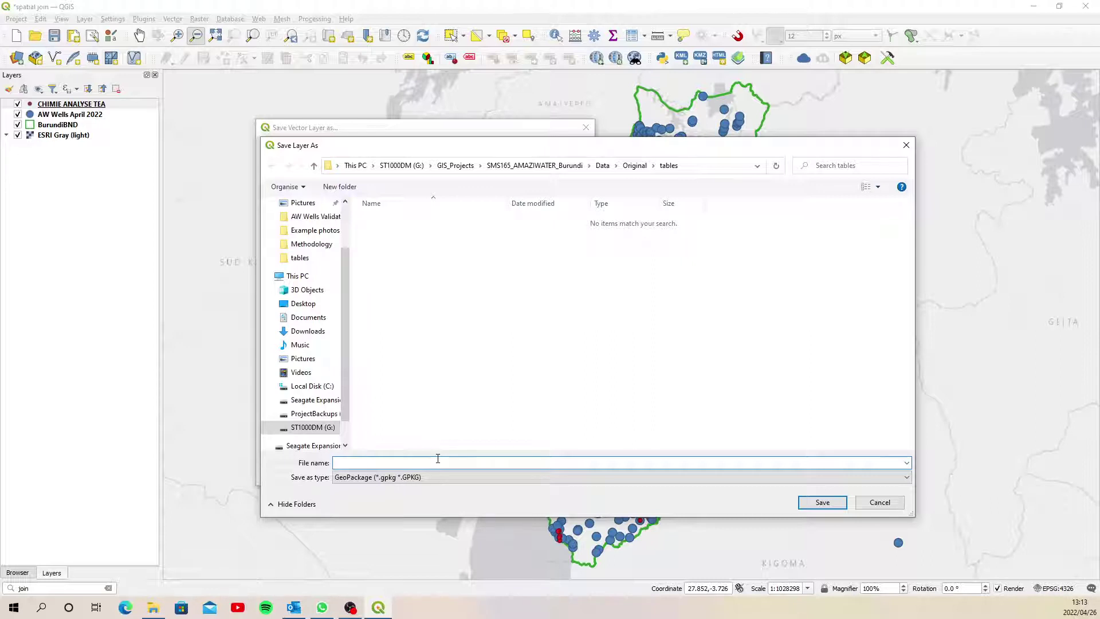
type("project geopackage.gpkg")
key("Return")
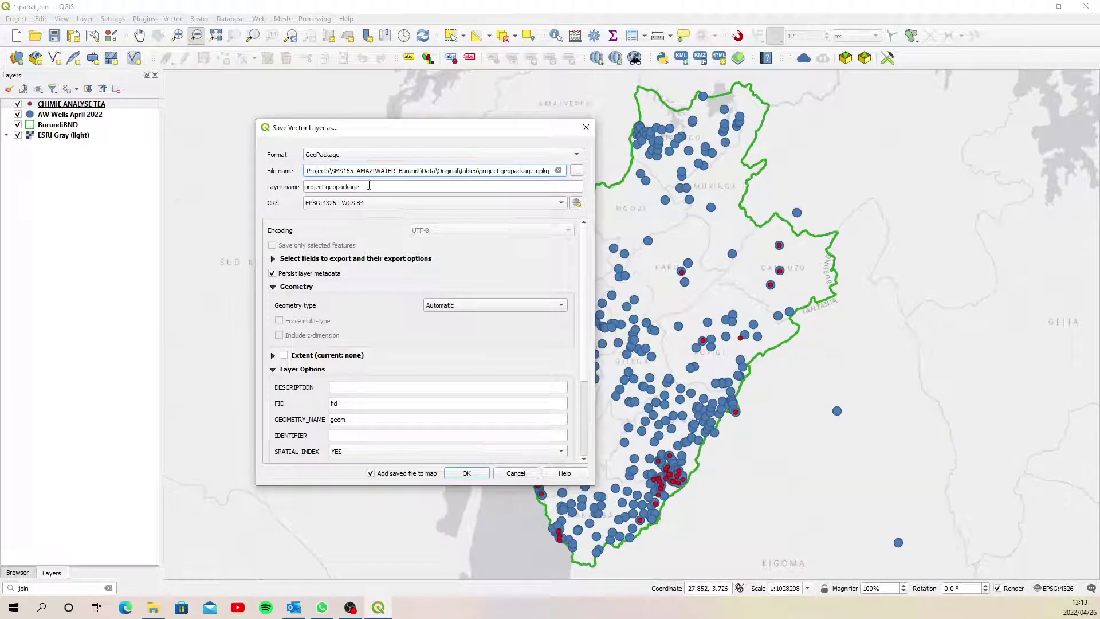
Name the exported layer 'chimie tea', set CRS EPSG:32735, and run the export.
left_click_drag(369, 186, 294, 207)
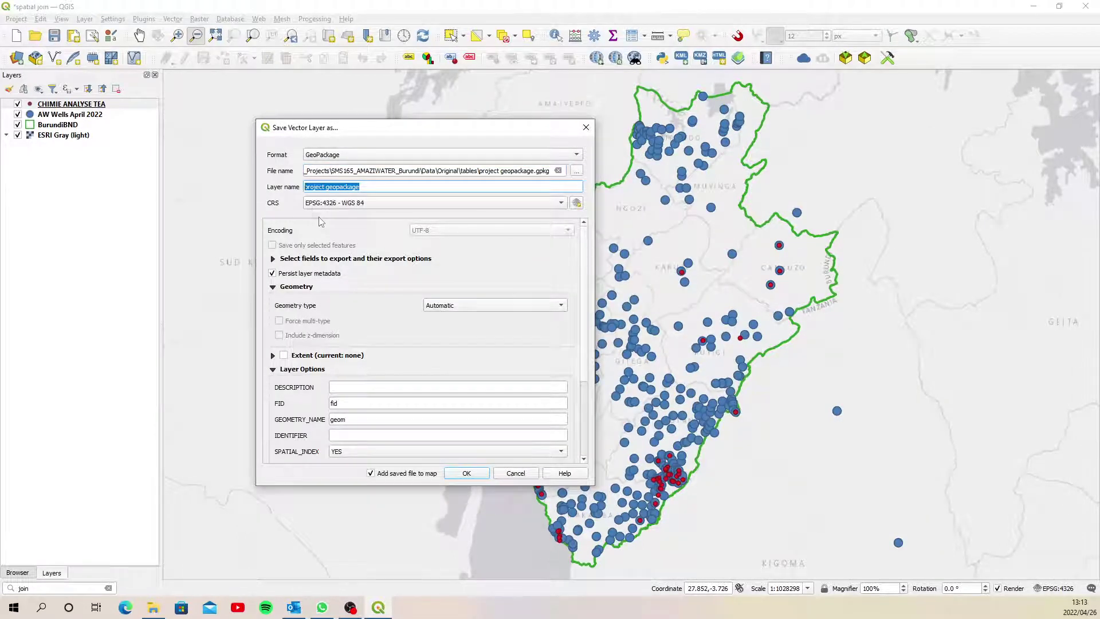
type("chimiew")
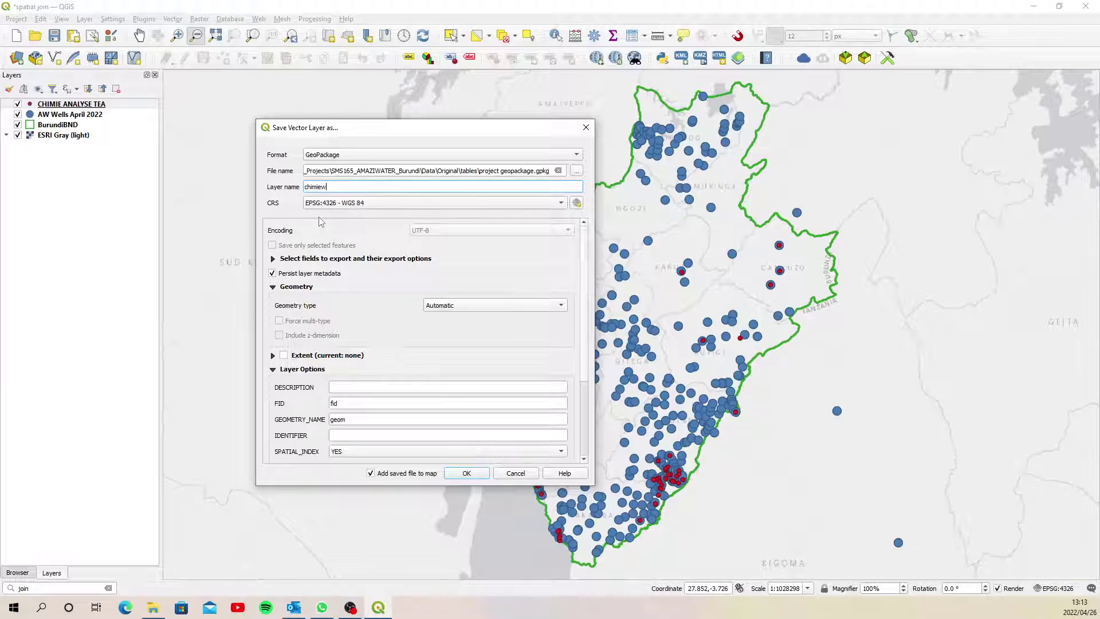
key("BackSpace")
left_click(385, 207)
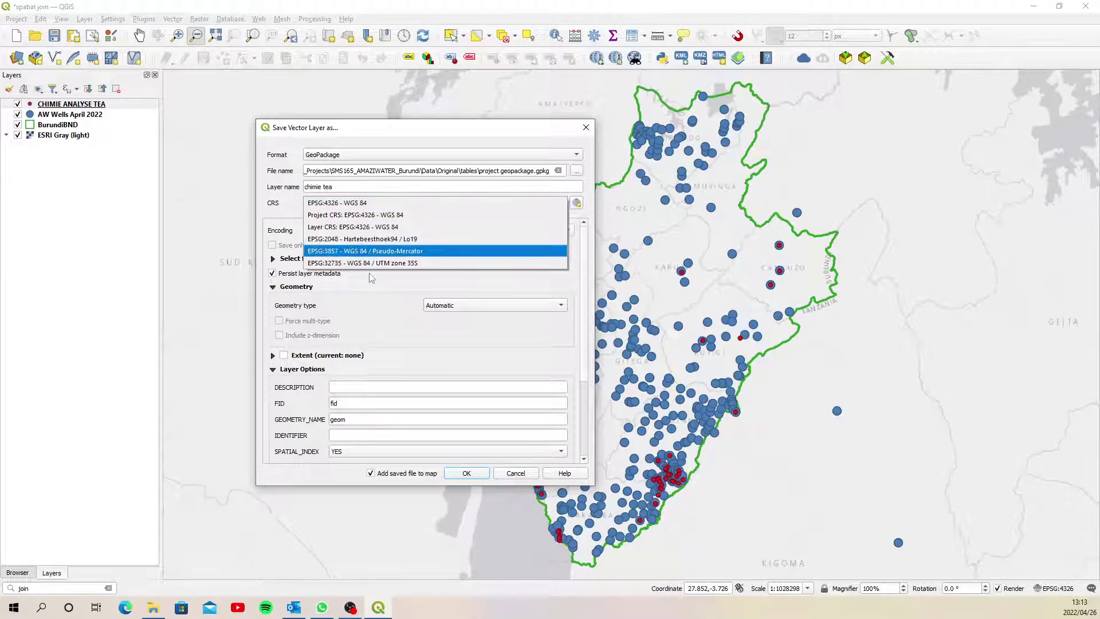
left_click(434, 265)
left_click(467, 473)
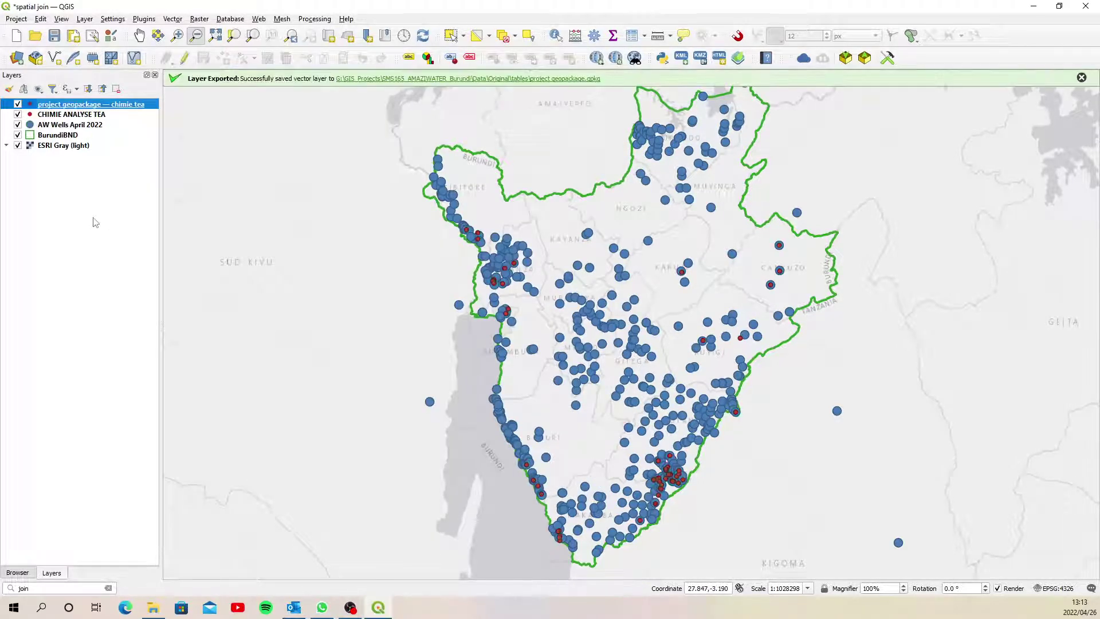
Style the chimie tea geopackage layer as 2 mm red dots and select it.
left_click(71, 115)
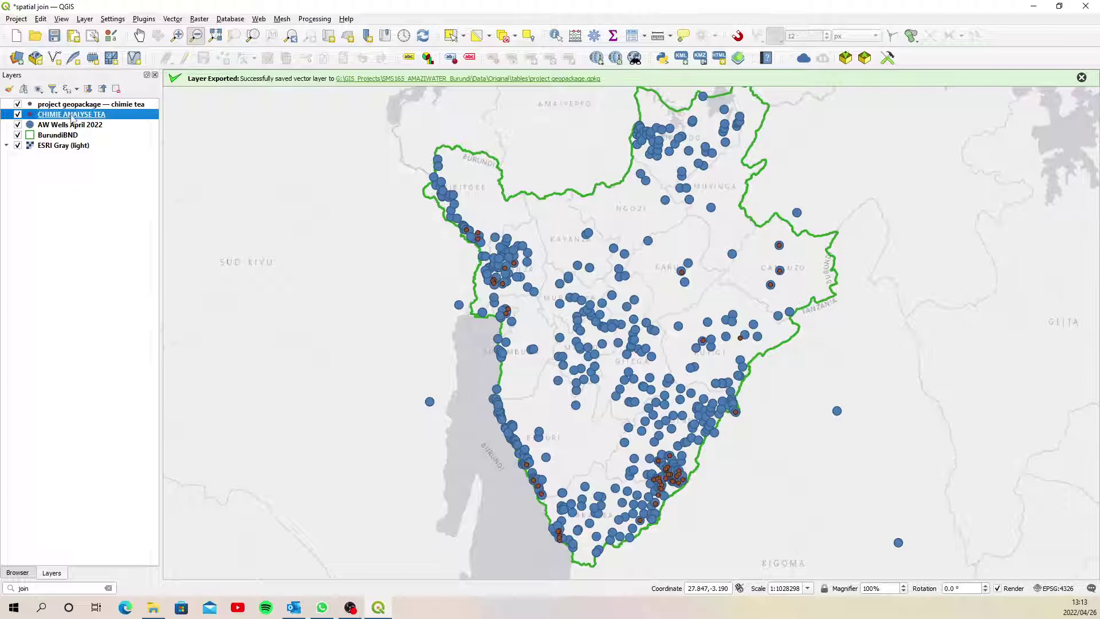
left_click(49, 106)
double_click(49, 106)
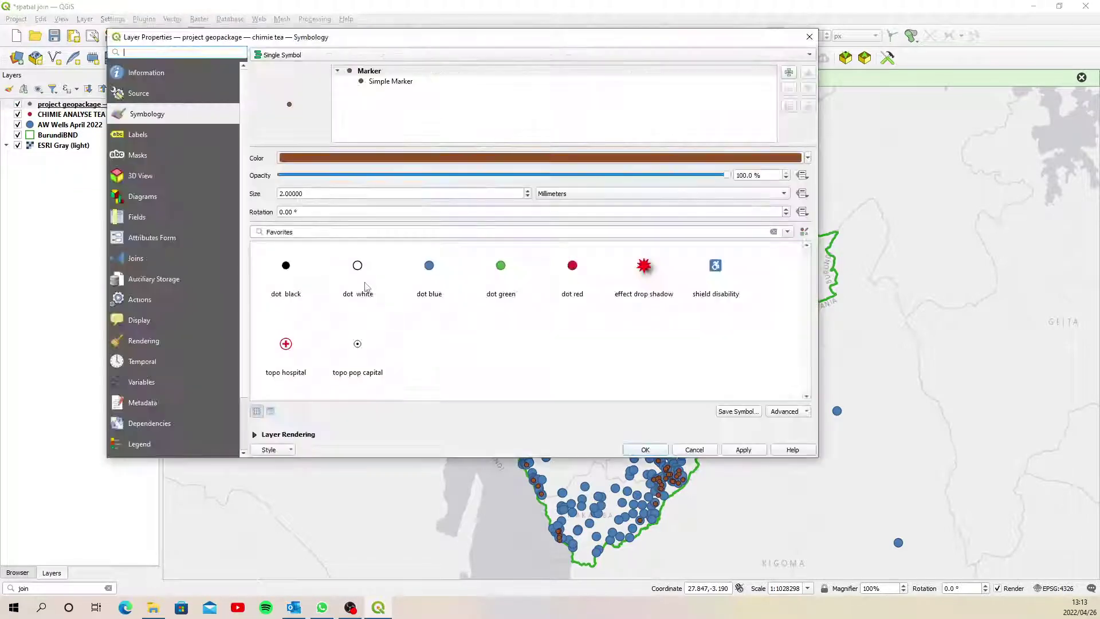
left_click(572, 266)
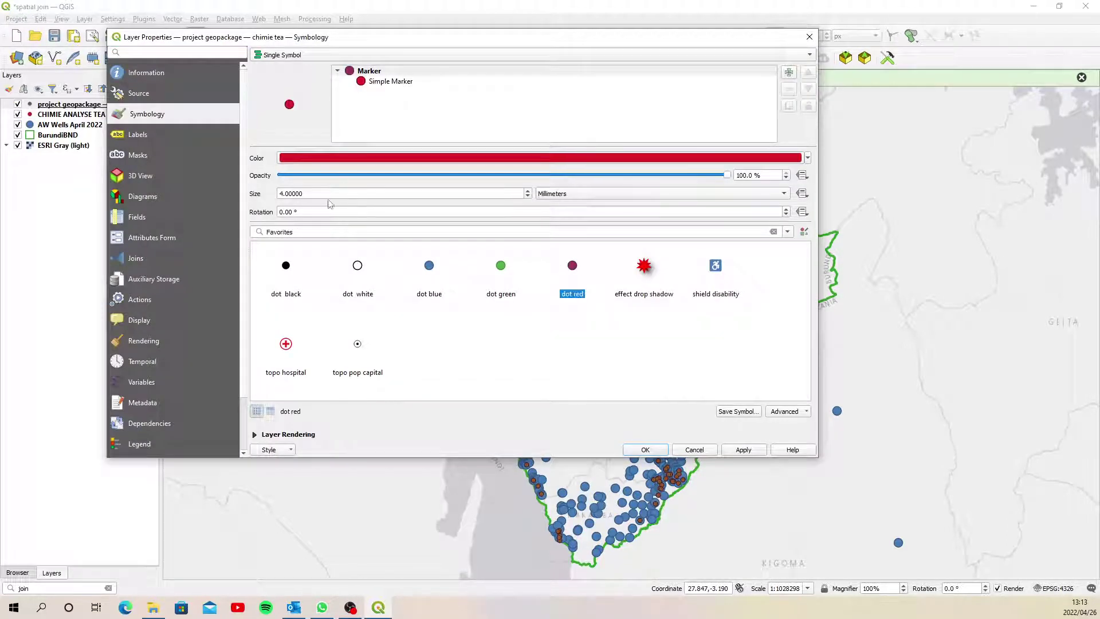
left_click_drag(329, 195, 264, 196)
type("2")
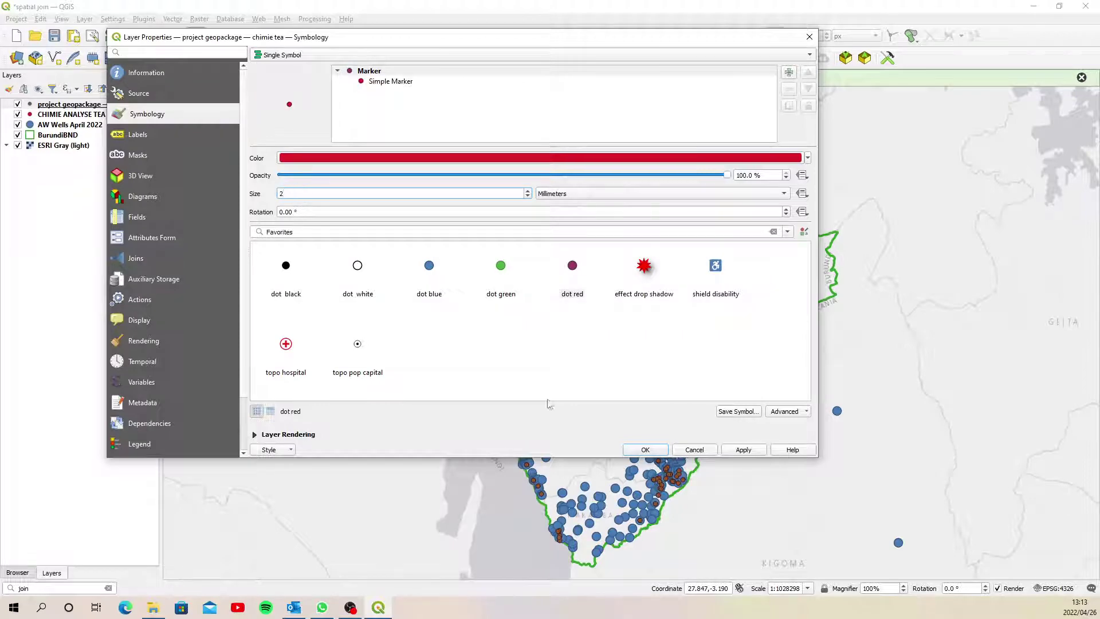
left_click(645, 449)
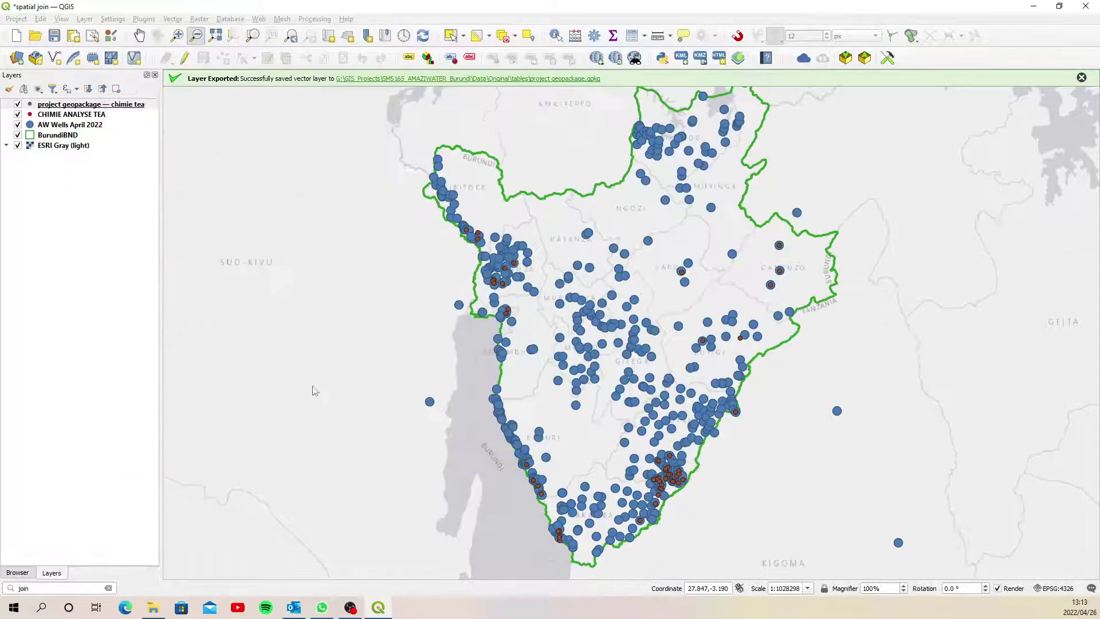
left_click(67, 114)
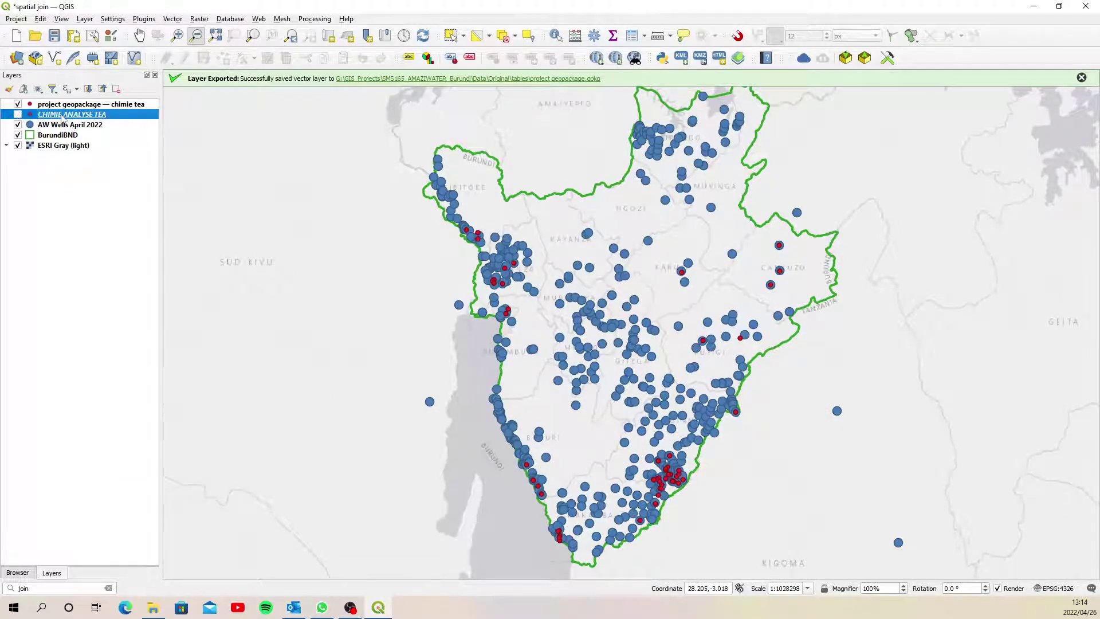
left_click(92, 108)
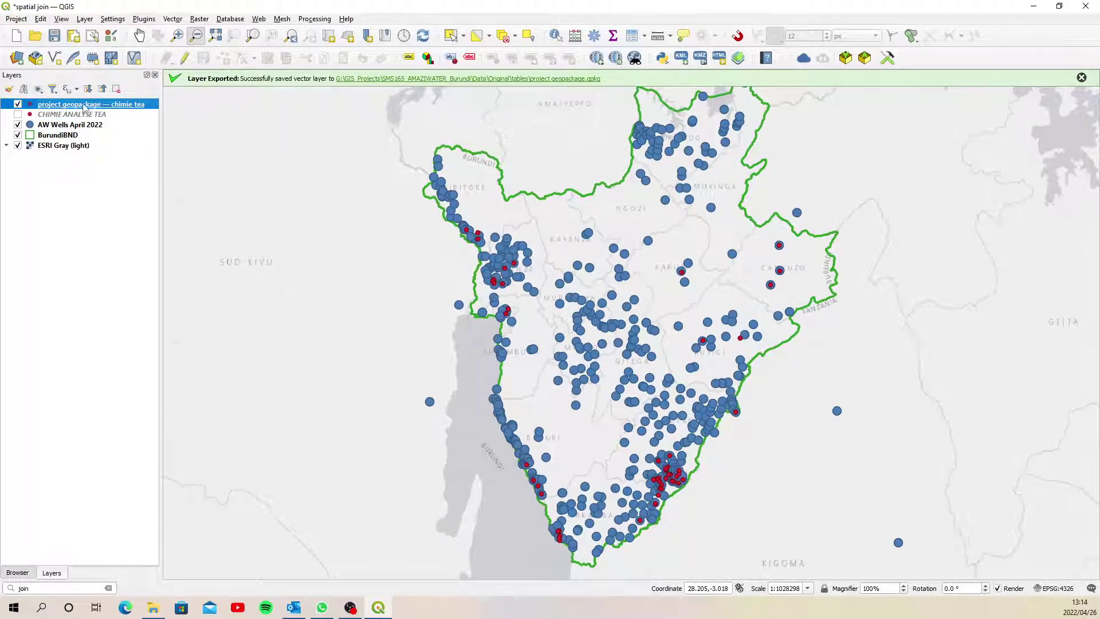
Run the Buffer tool on the chimie tea points with a 20 m distance.
left_click(43, 588)
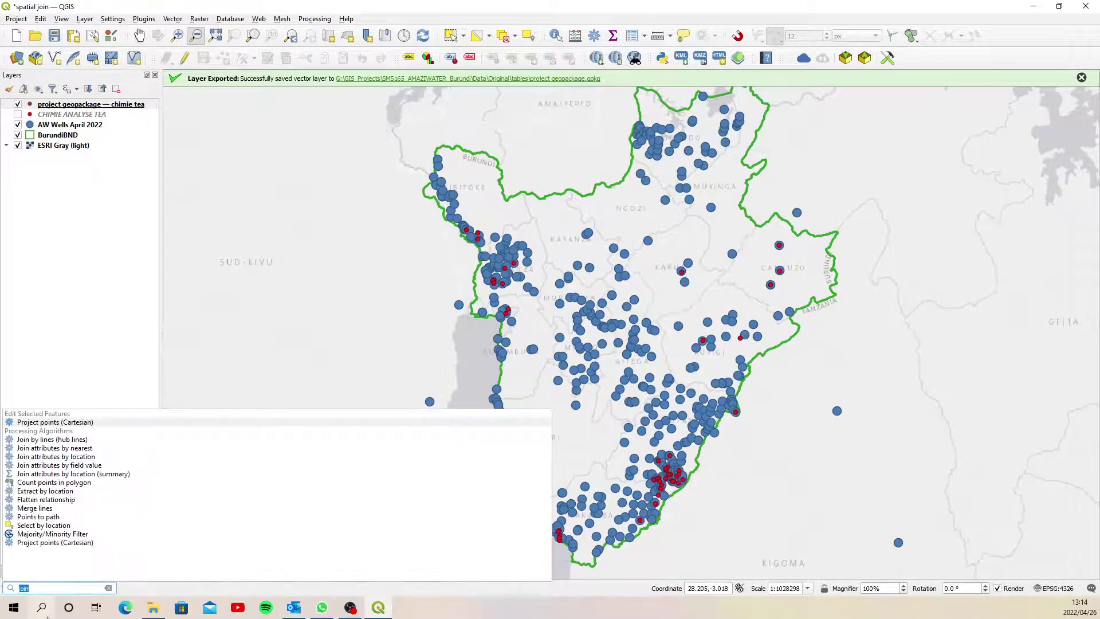
type("buffer")
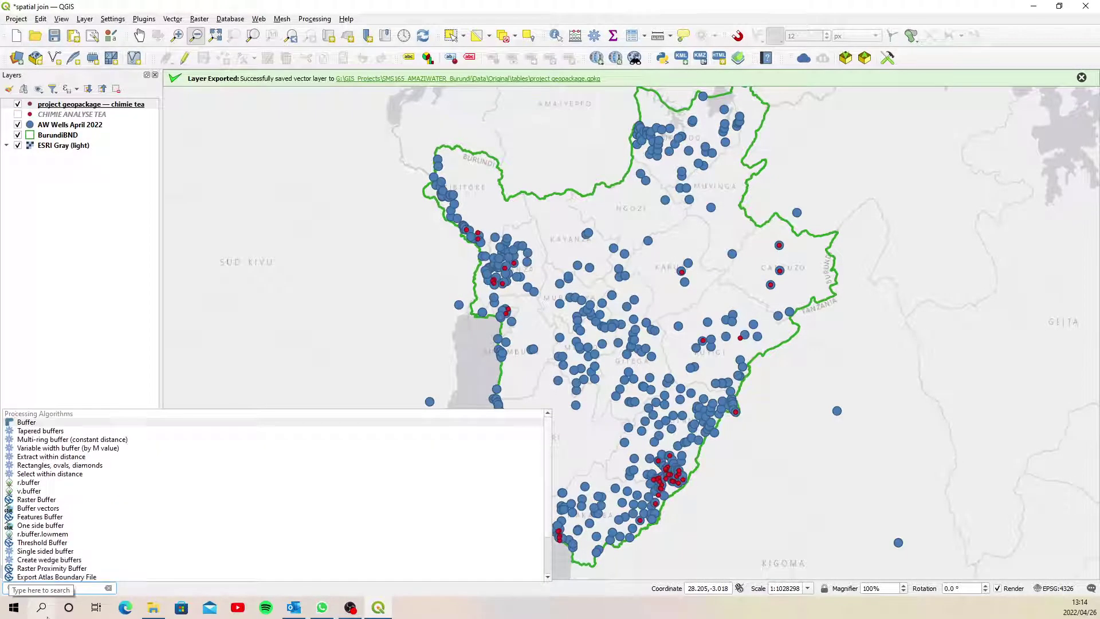
left_click(61, 425)
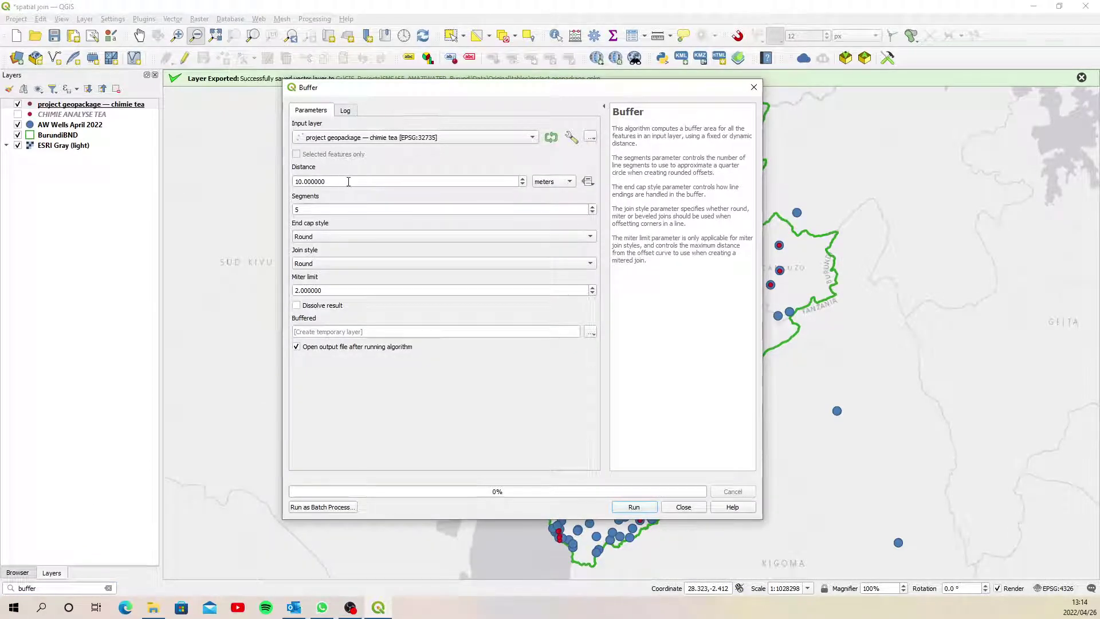
double_click(349, 182)
type("20")
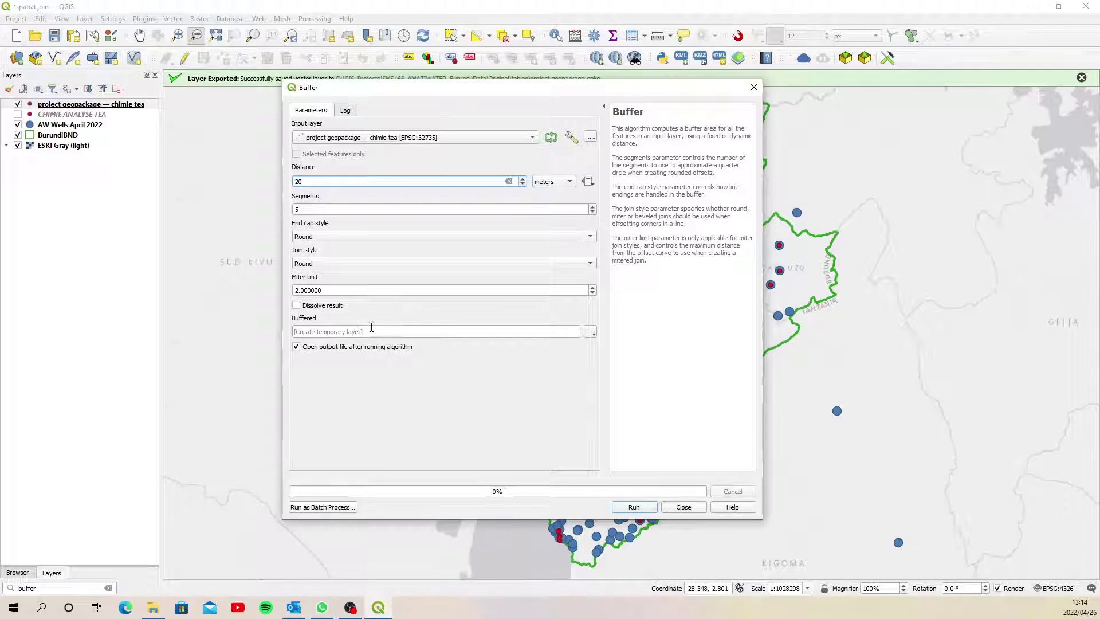
left_click(639, 508)
left_click(698, 507)
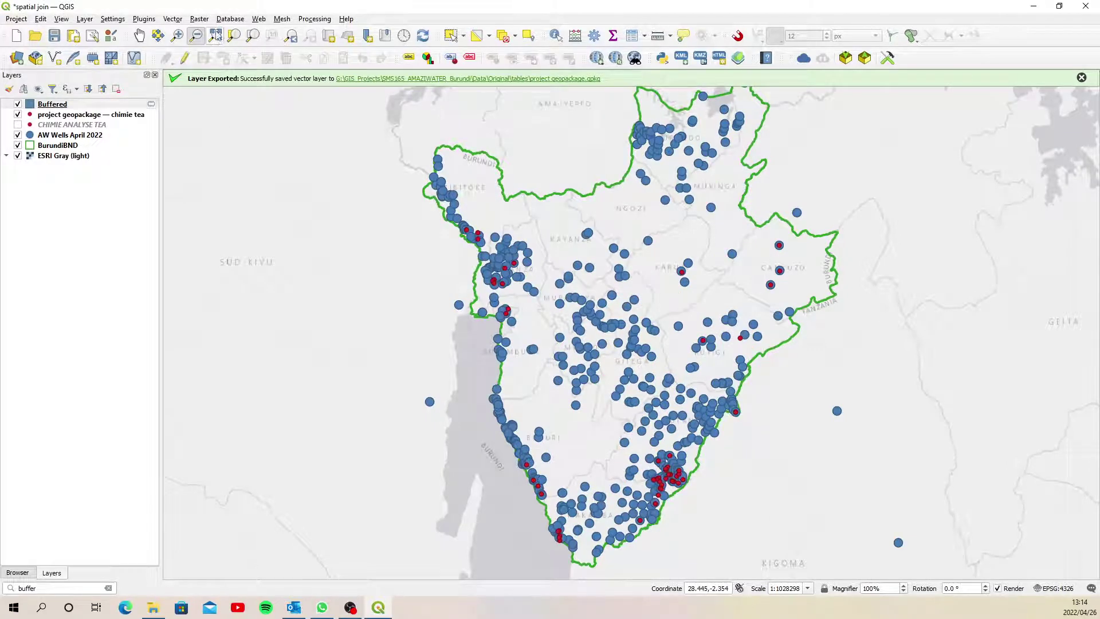
Zoom the map in on a single well and its 20 m buffer circle.
left_click(177, 36)
left_click_drag(479, 243, 533, 286)
left_click_drag(678, 275, 763, 343)
left_click_drag(499, 249, 678, 395)
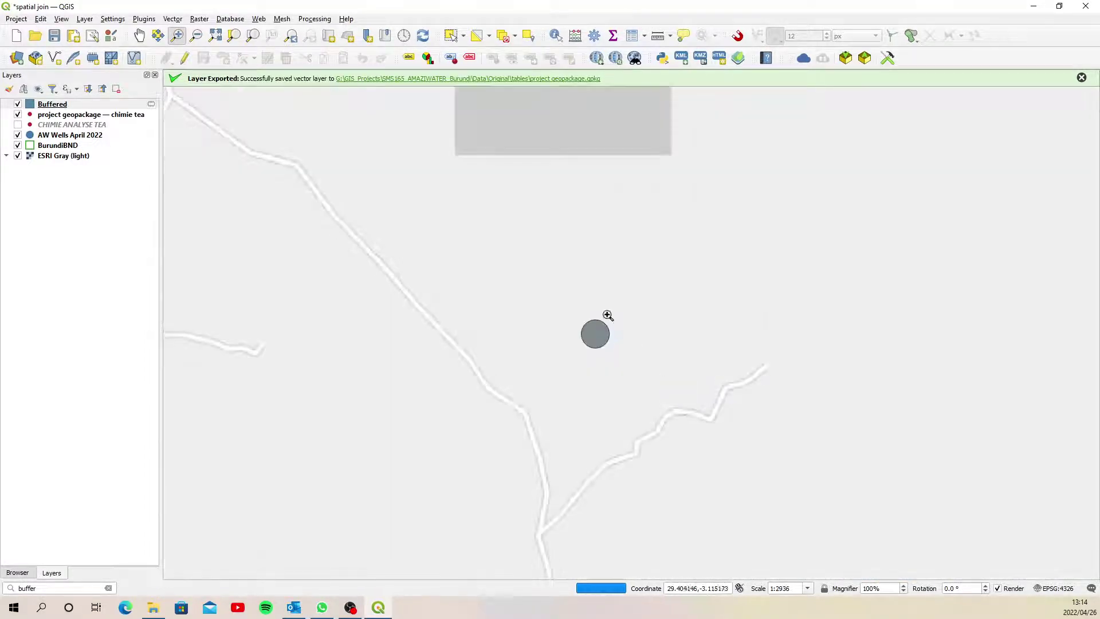
left_click_drag(590, 302, 654, 379)
Move Buffered below AW Wells April 2022 and hide the chimie tea layer.
left_click(50, 105)
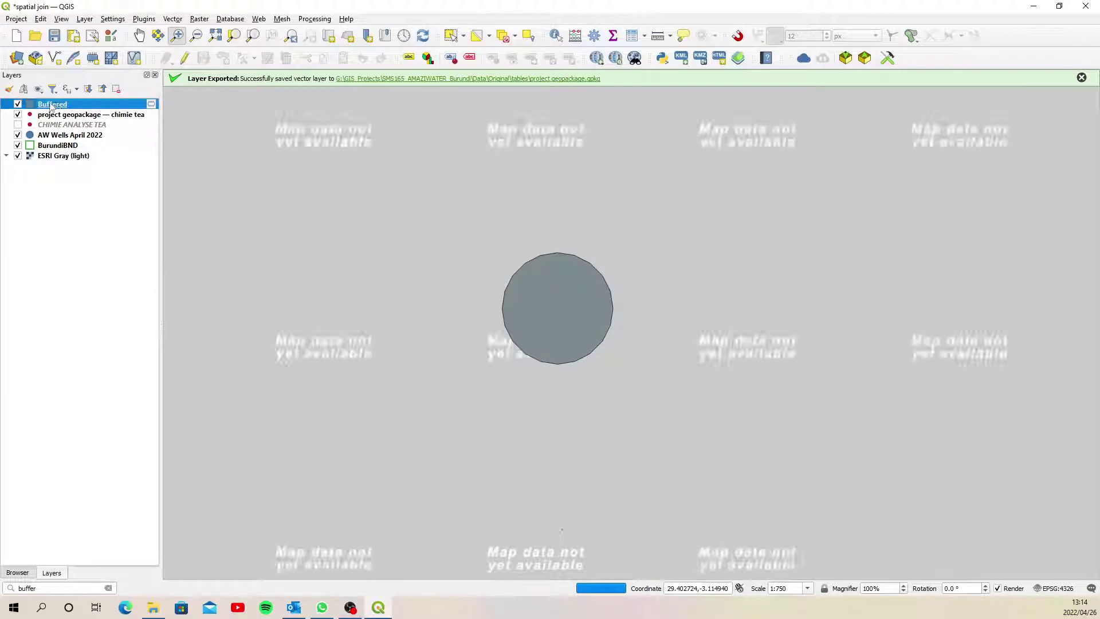
left_click_drag(51, 105, 62, 142)
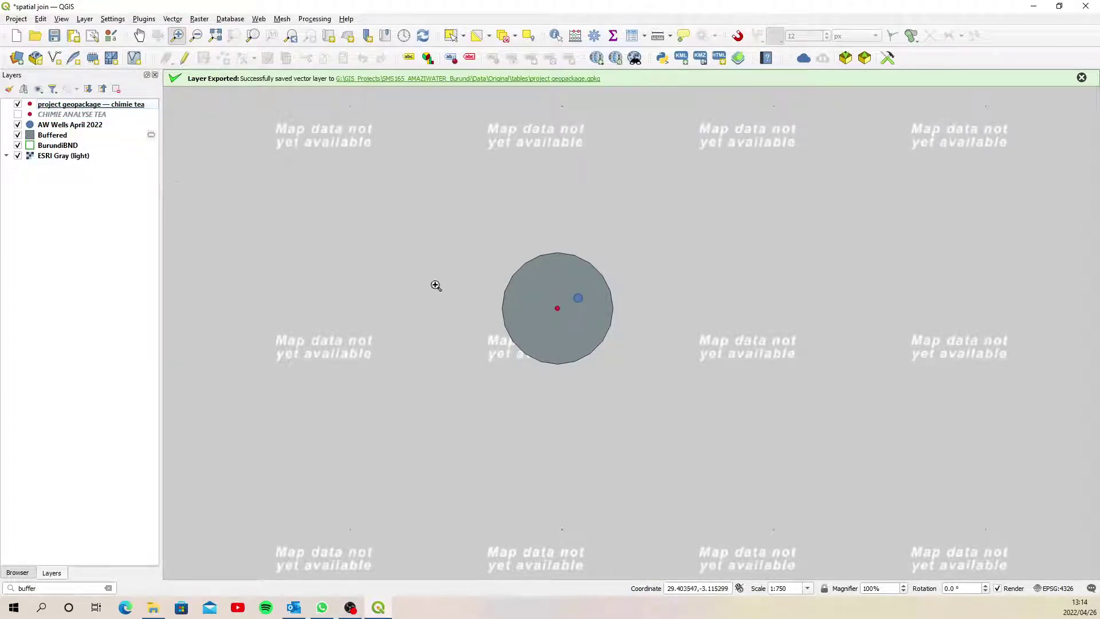
left_click(18, 105)
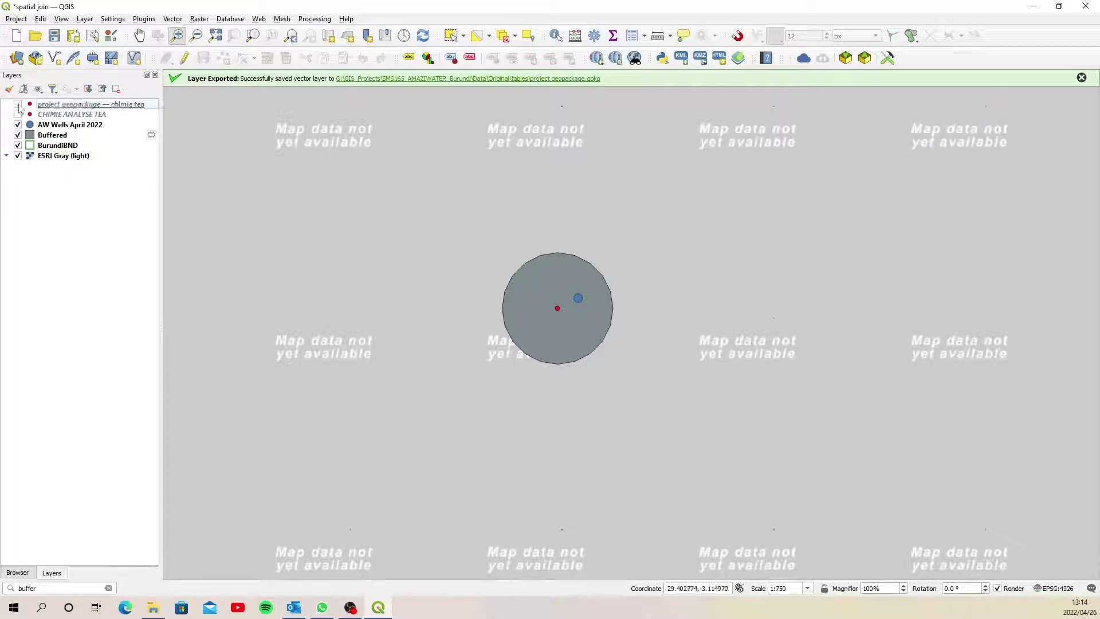
left_click(81, 126)
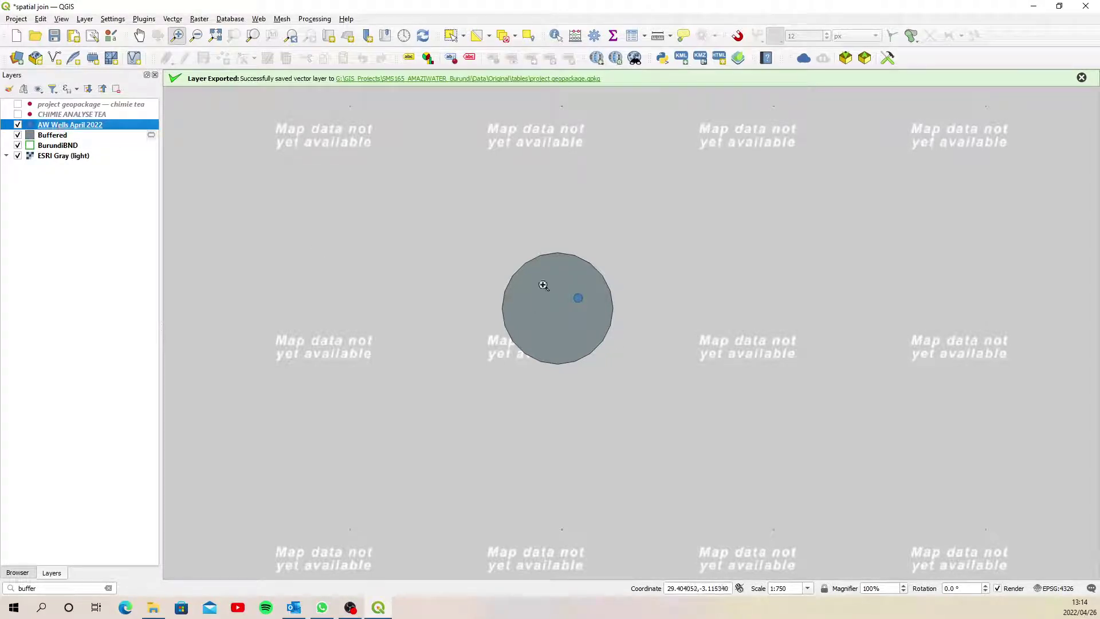
left_click(68, 137)
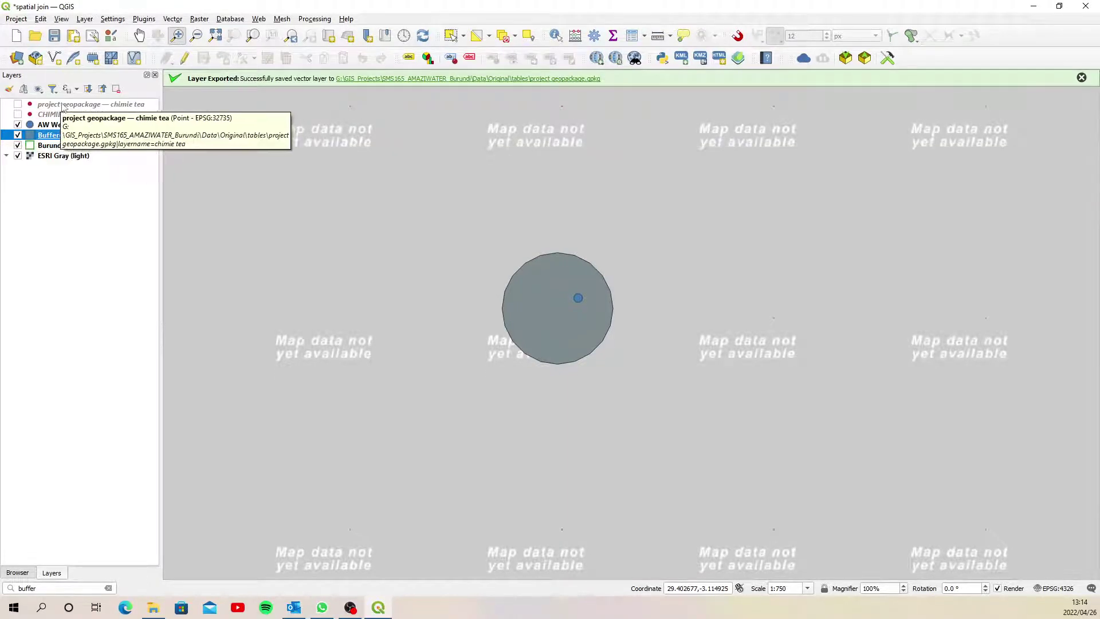
left_click(633, 36)
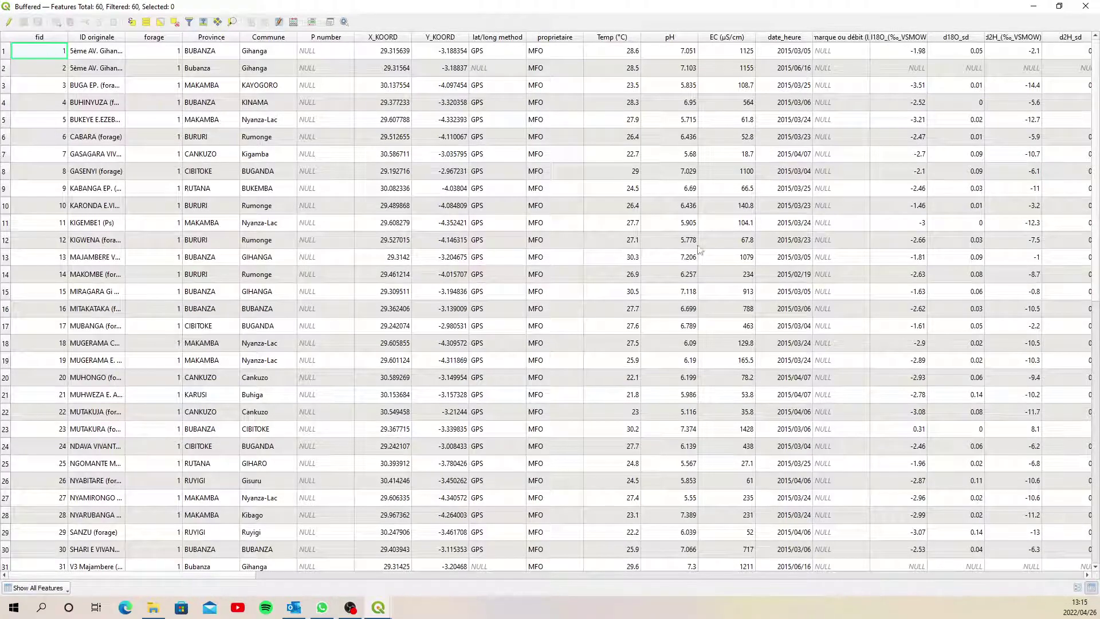
left_click_drag(253, 575, 112, 563)
left_click(1086, 5)
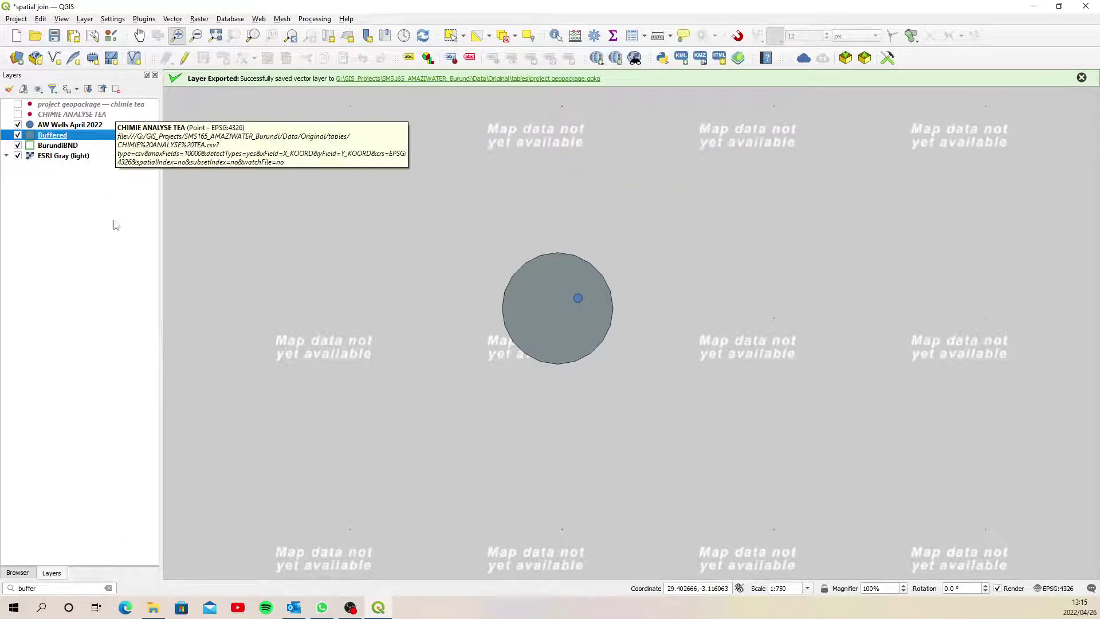
Zoom to the full BurundiBND extent and turn the chimie tea points back on.
left_click(63, 147)
right_click(63, 149)
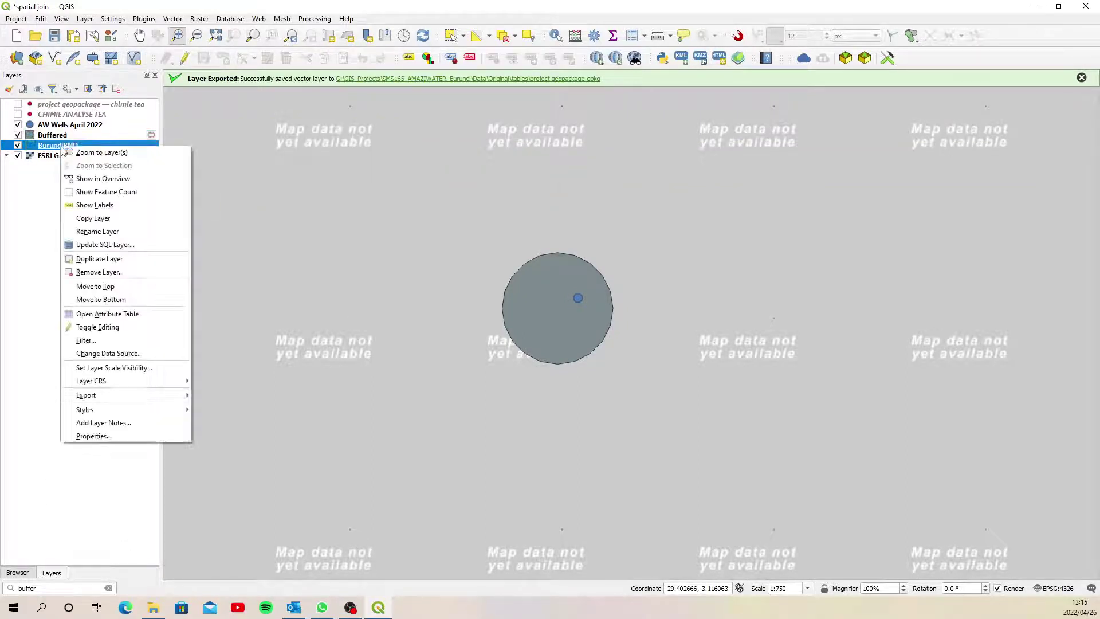
left_click(120, 154)
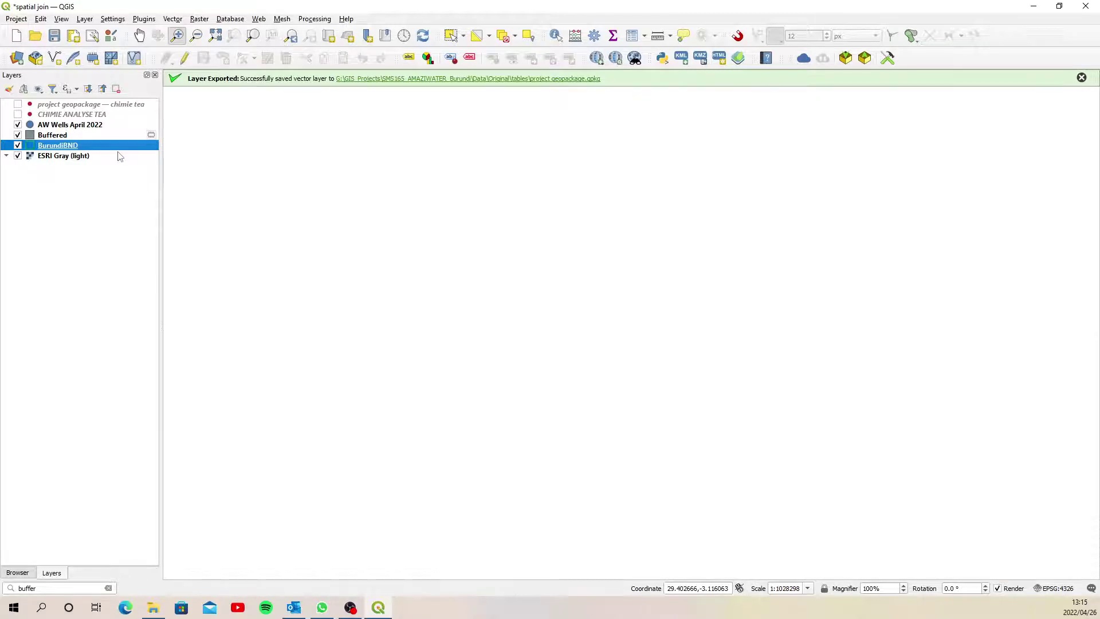
left_click(18, 105)
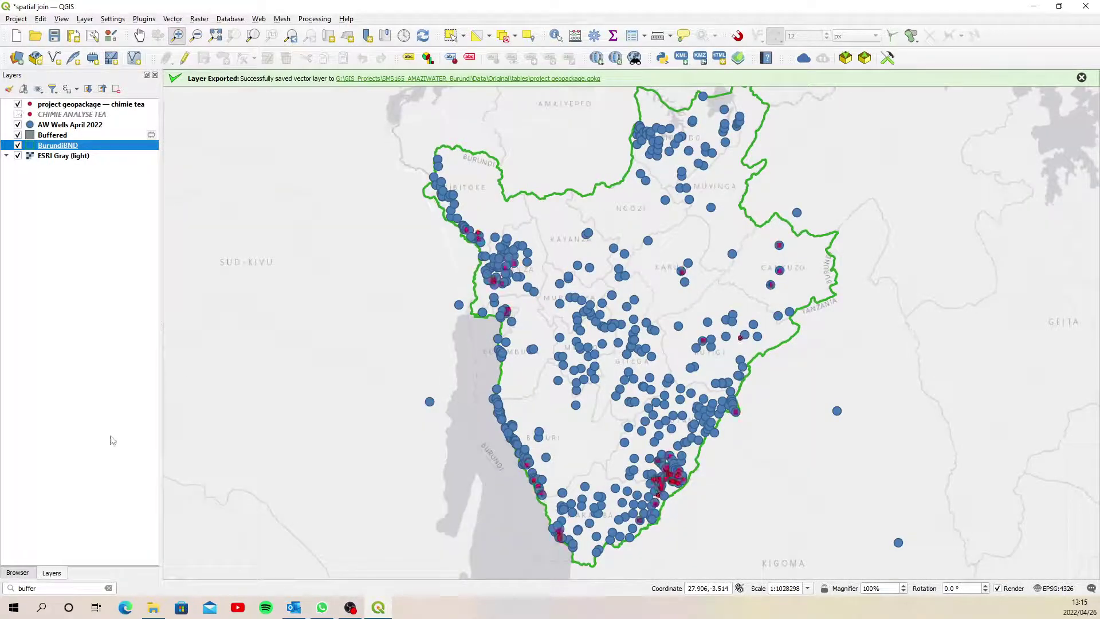
Search the processing tools for 'join'.
left_click(51, 590)
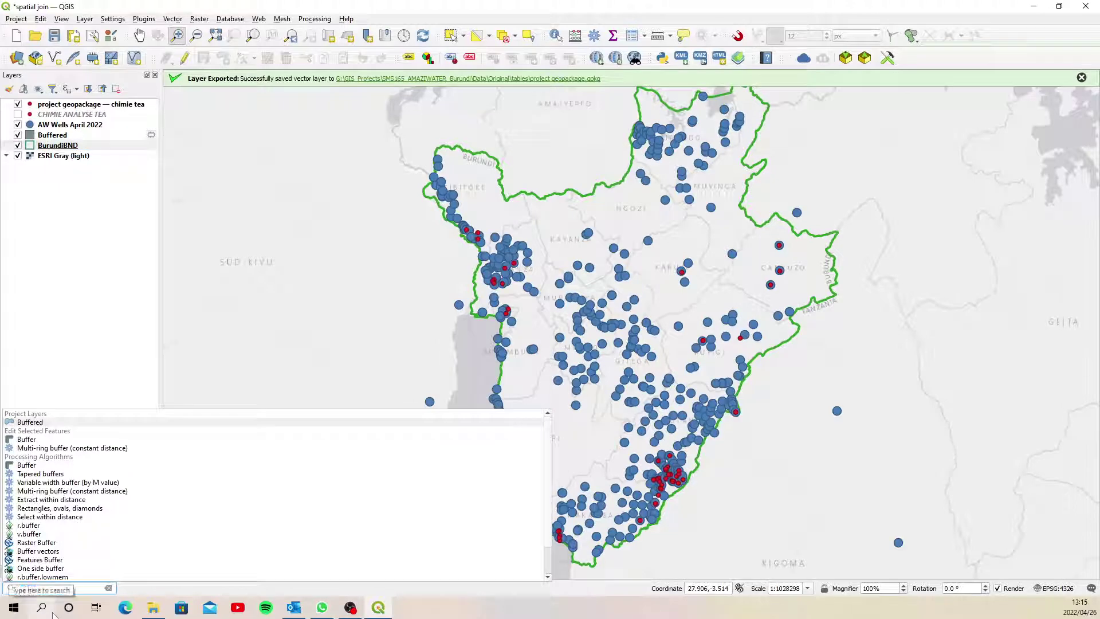
type("join")
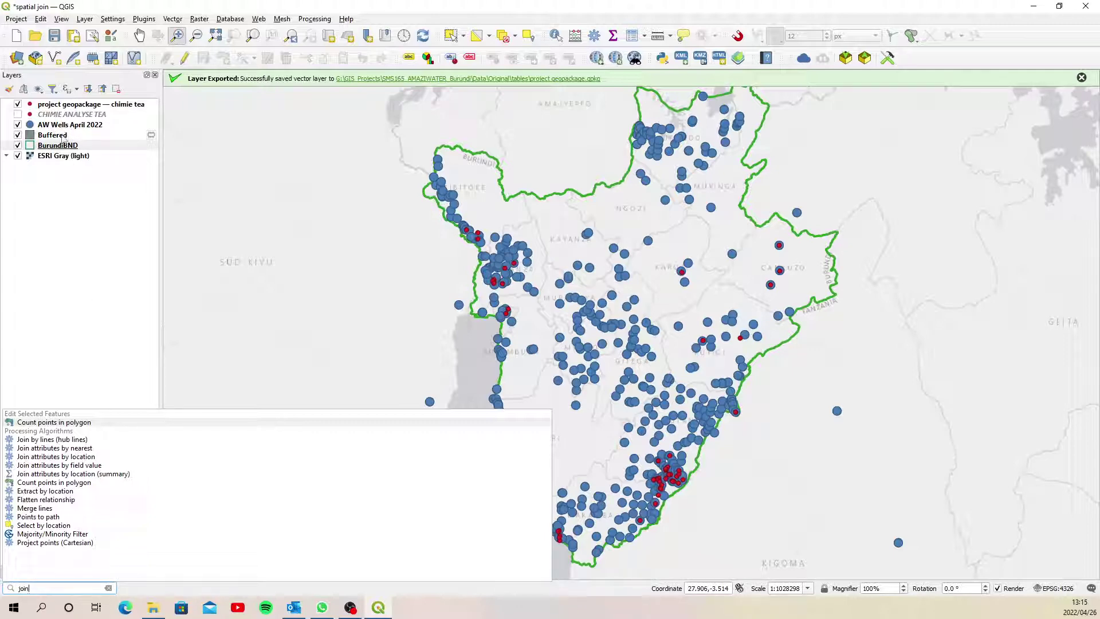
Run Join attributes by location with Buffered as base and AW Wells April 2022 as join layer.
left_click(82, 458)
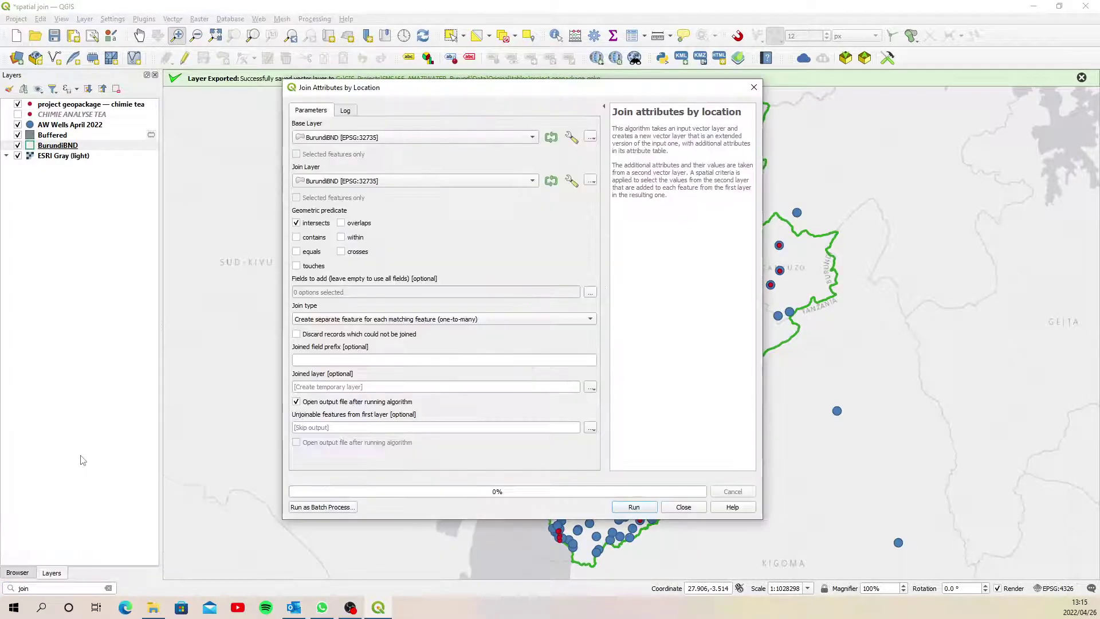
left_click(409, 140)
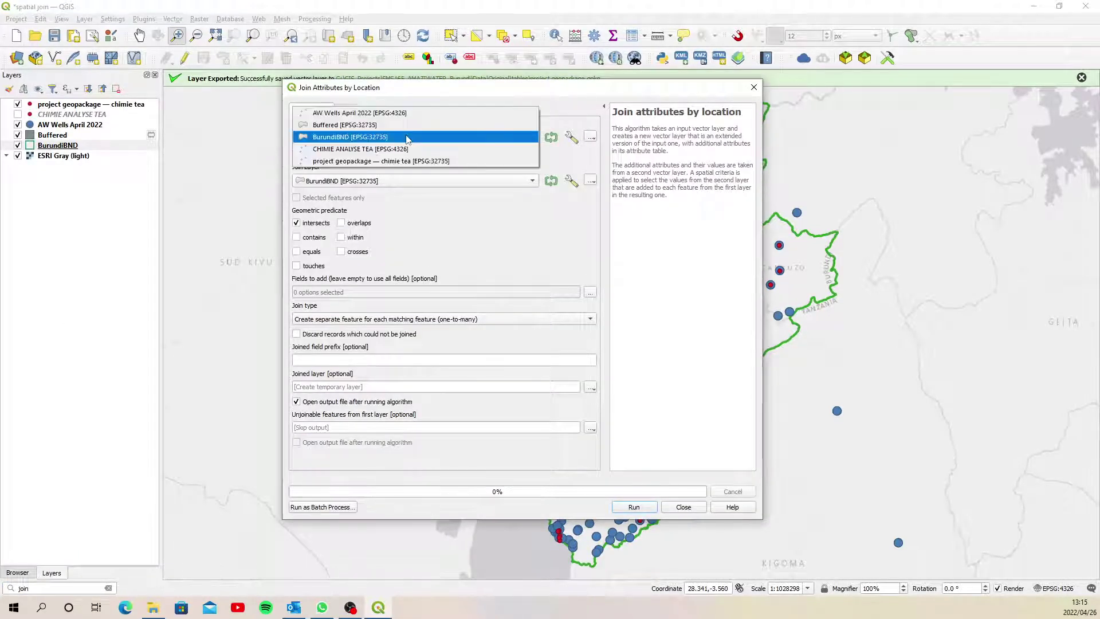
left_click(373, 128)
left_click(407, 182)
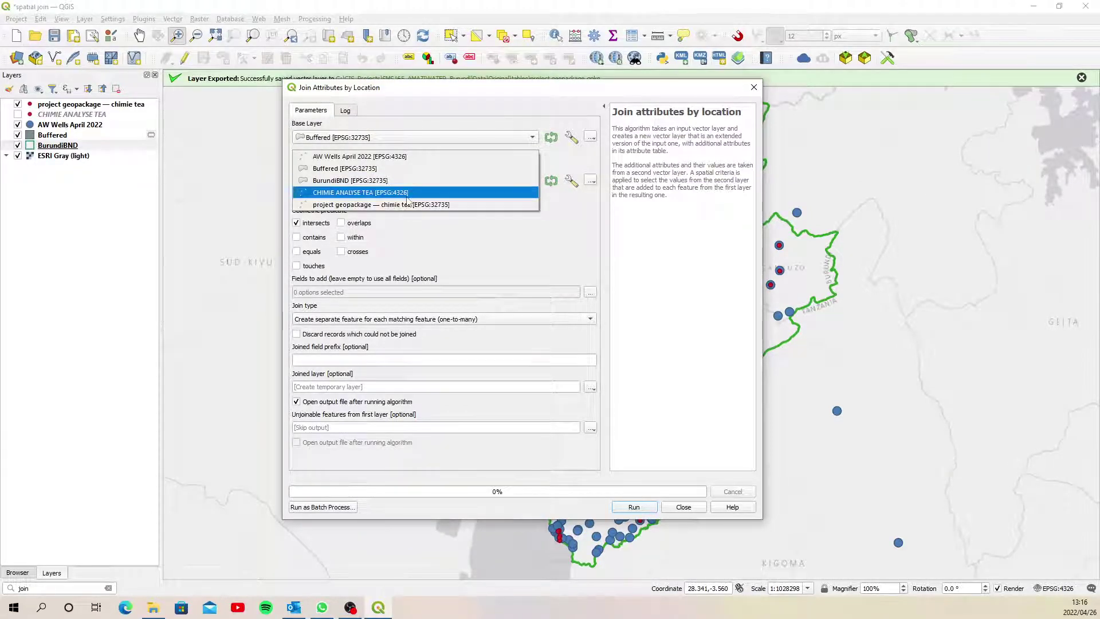
left_click(378, 158)
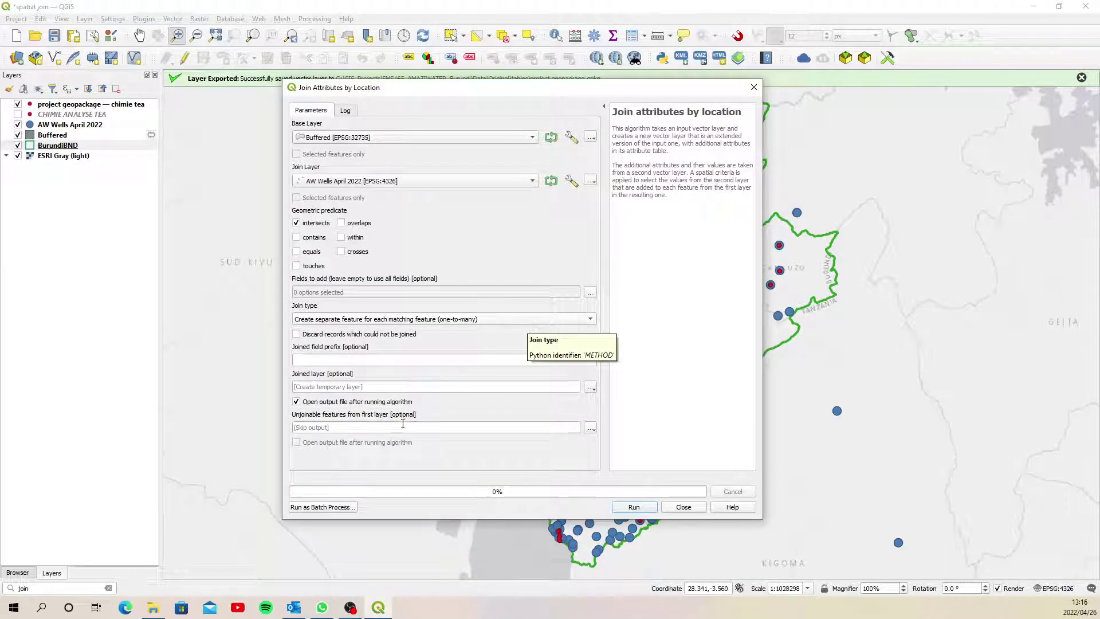
left_click(635, 507)
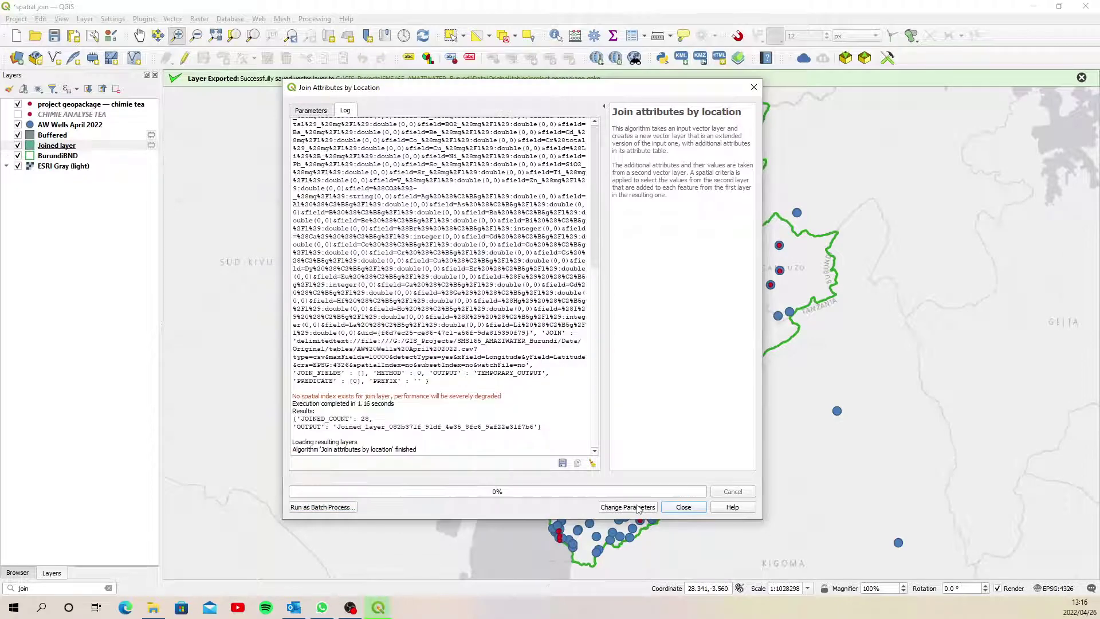
left_click(682, 507)
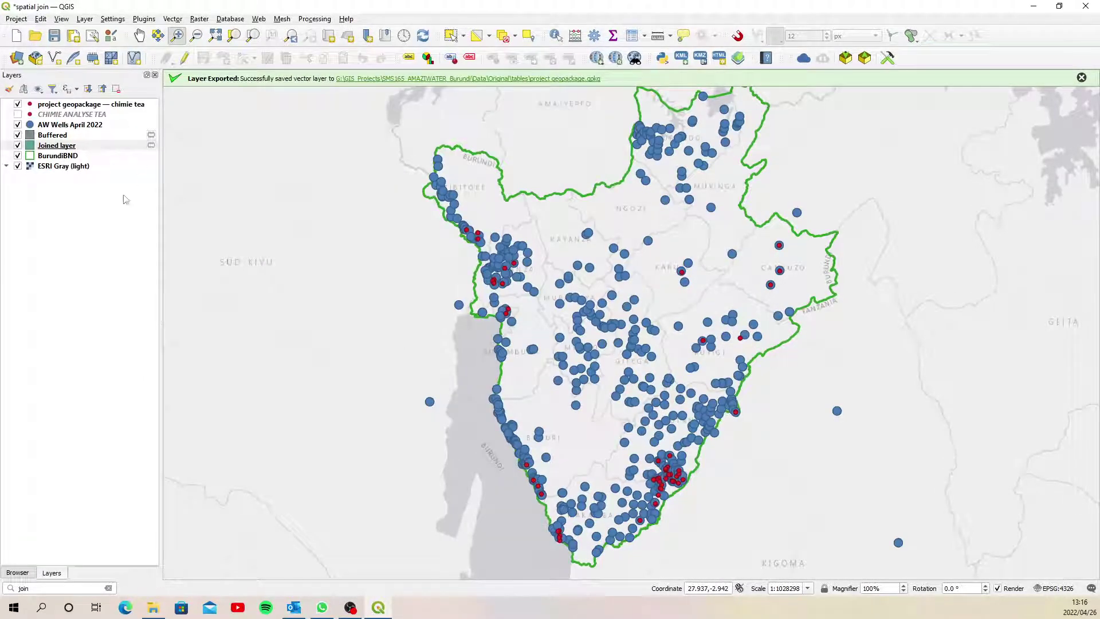
Open the Joined layer's attribute table, scroll across its fields, and sort P# descending.
right_click(95, 147)
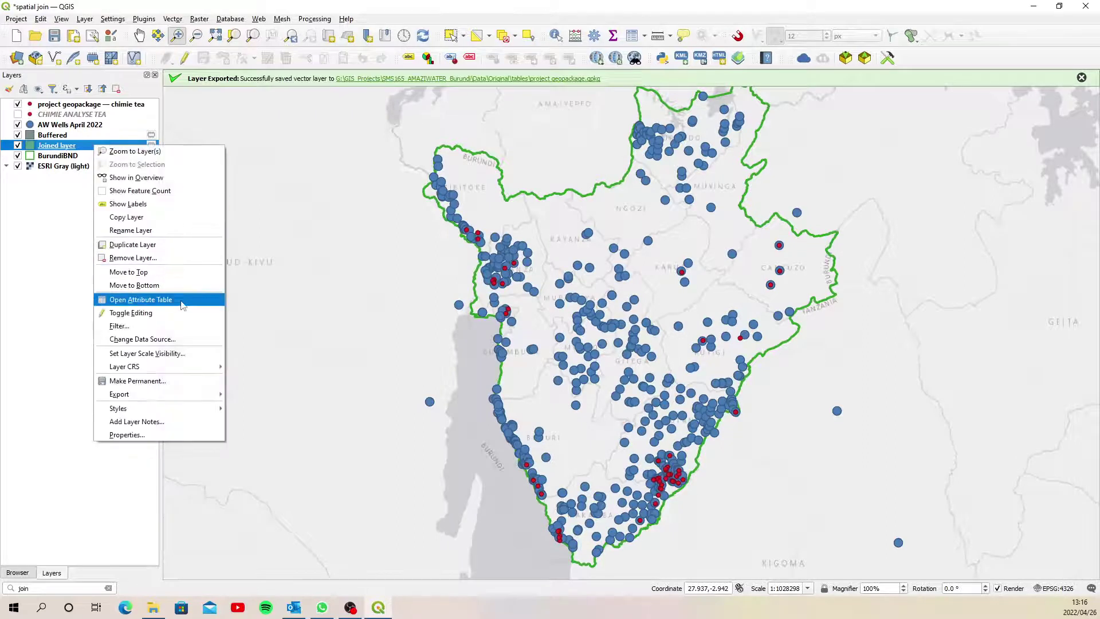
left_click(183, 305)
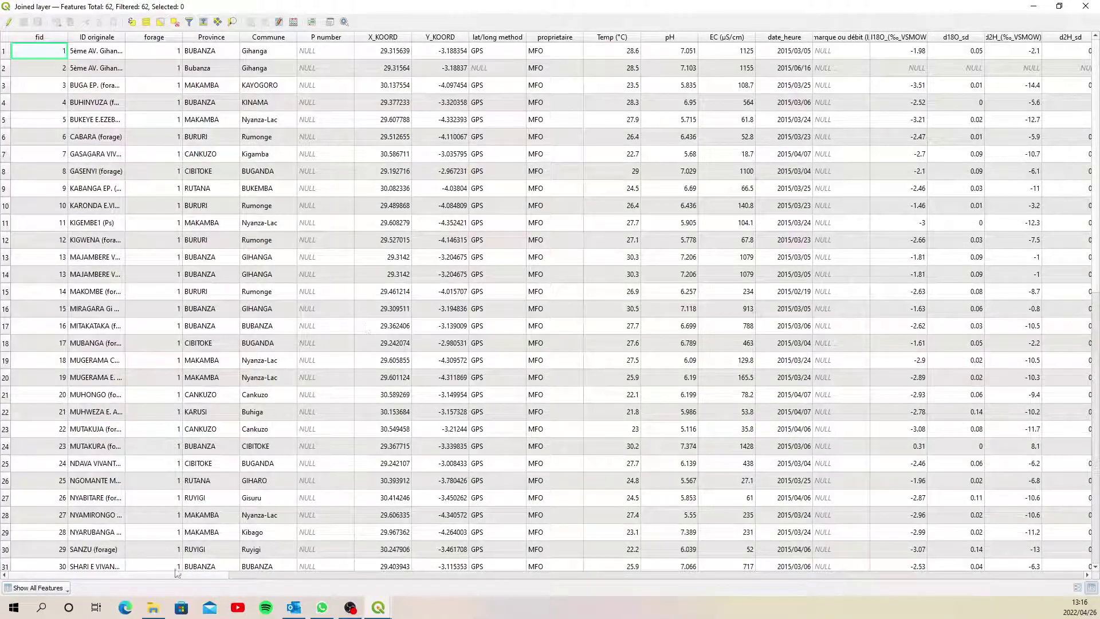
left_click_drag(176, 579, 592, 596)
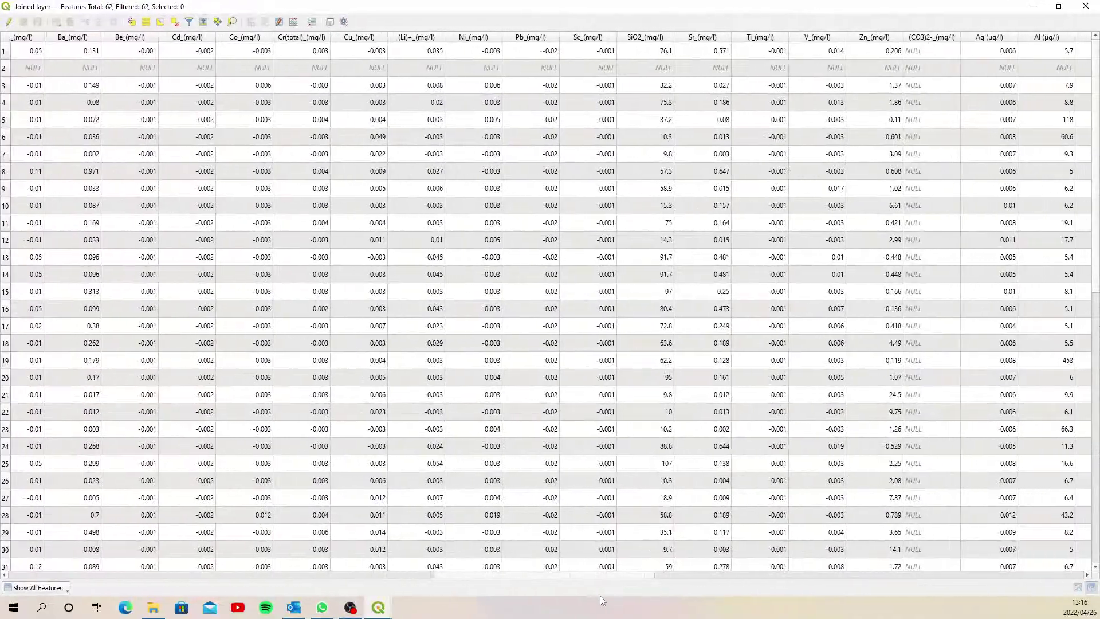
left_click_drag(596, 599, 1038, 584)
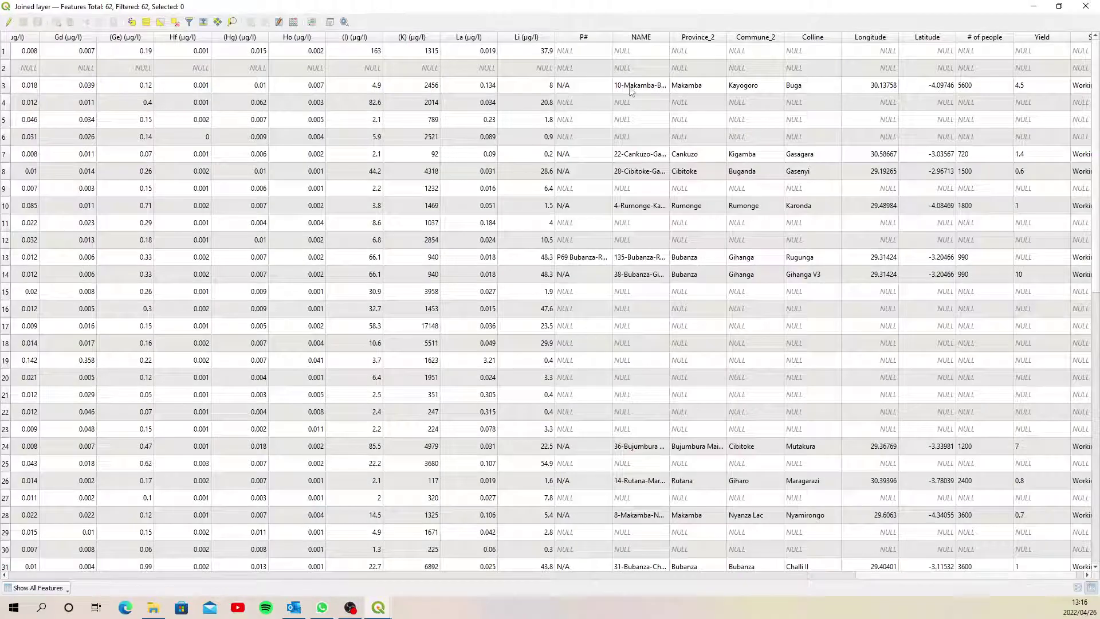
left_click(602, 37)
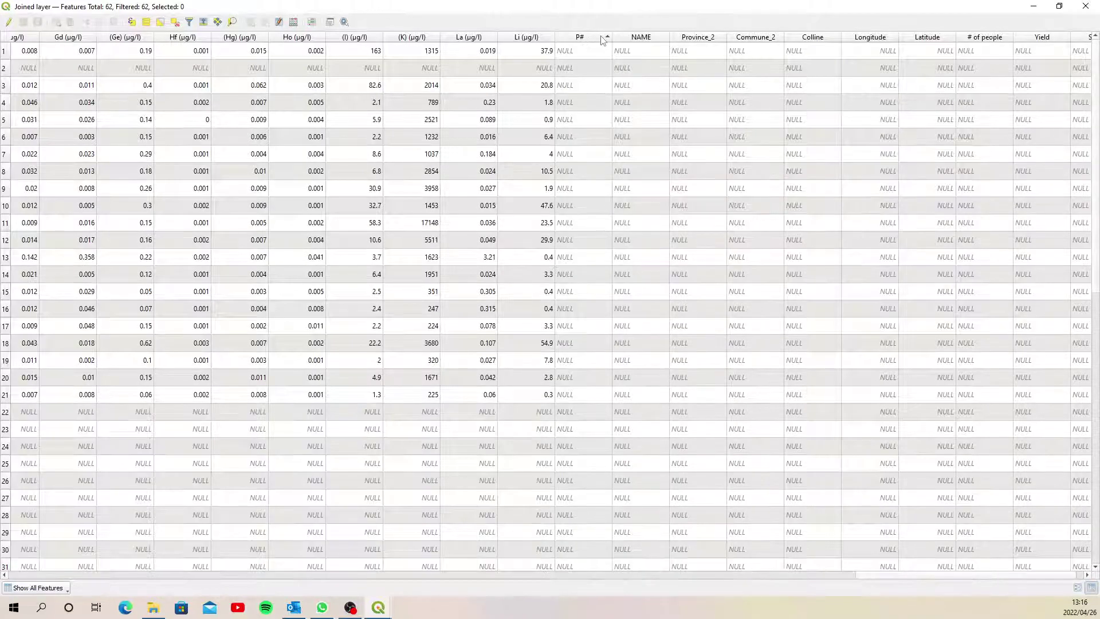
left_click(603, 38)
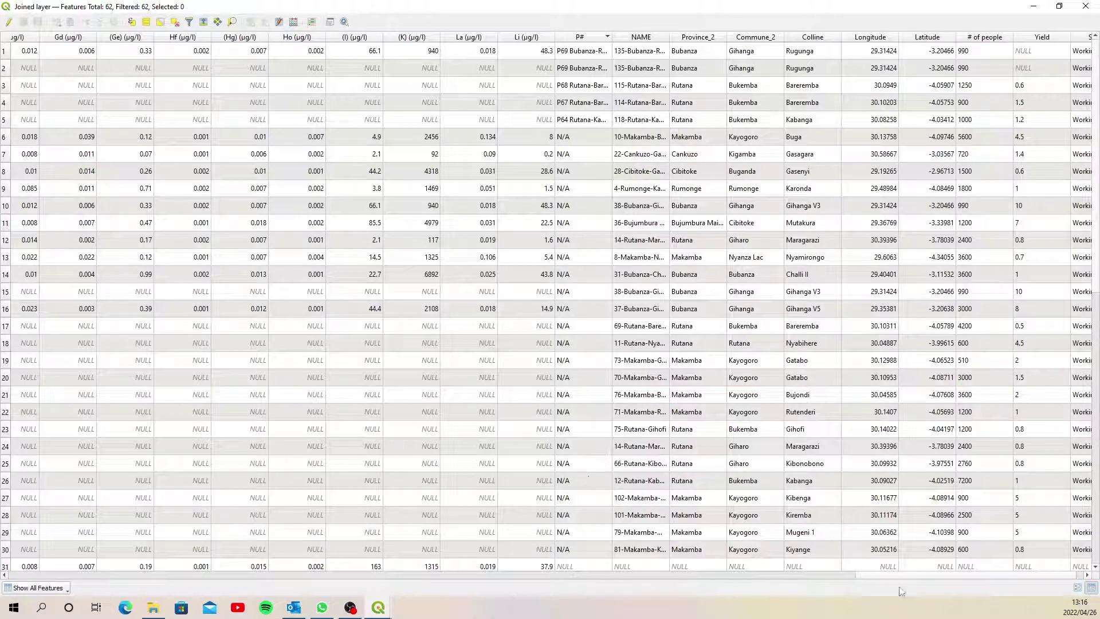
left_click_drag(873, 576, 907, 575)
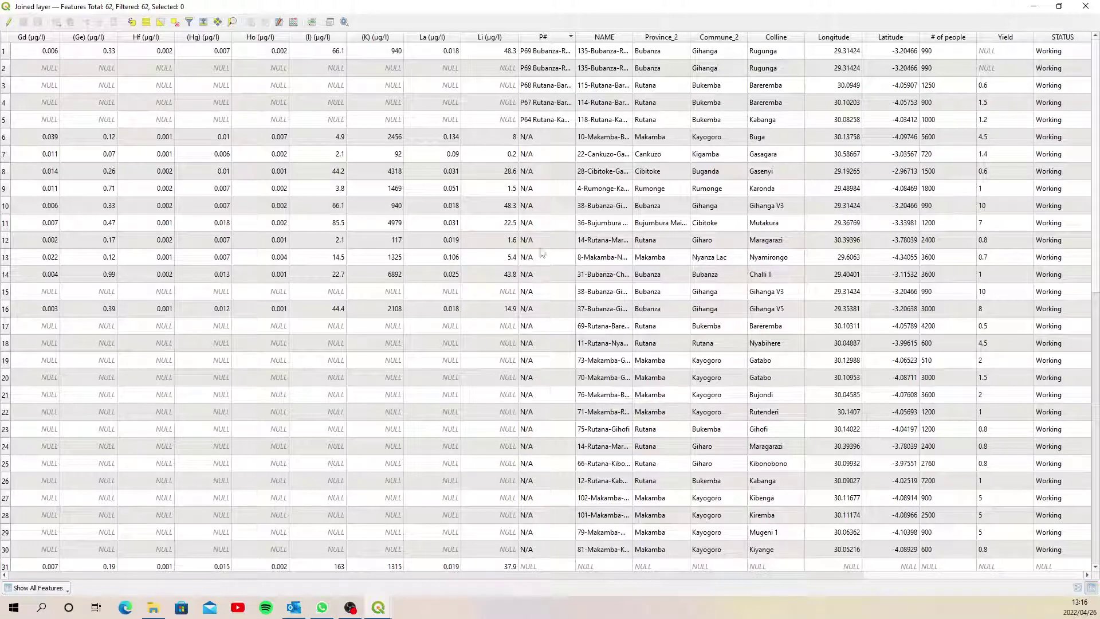
Close the table and export the Joined layer as XLSX named 'Joined tables' in the tables folder.
left_click(1086, 6)
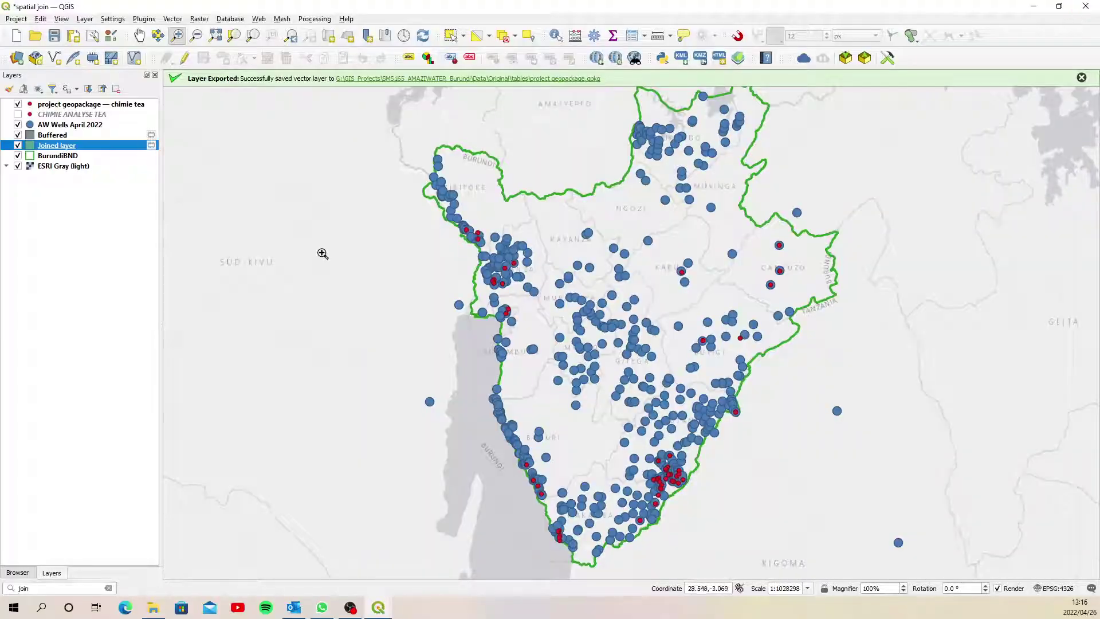
right_click(79, 147)
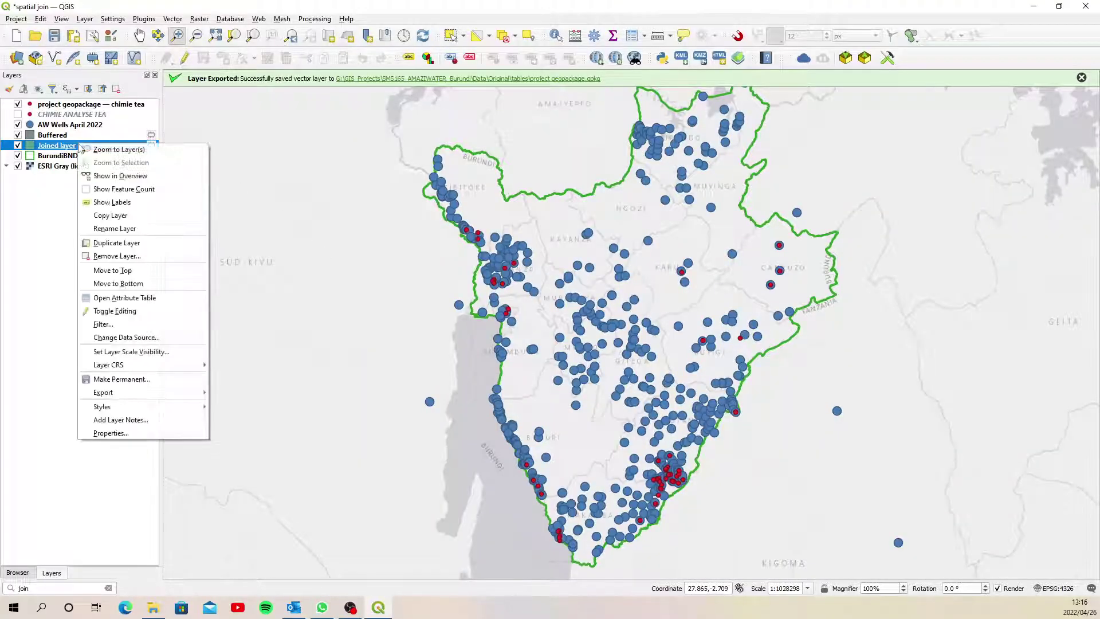
mouse_move(147, 393)
left_click(277, 394)
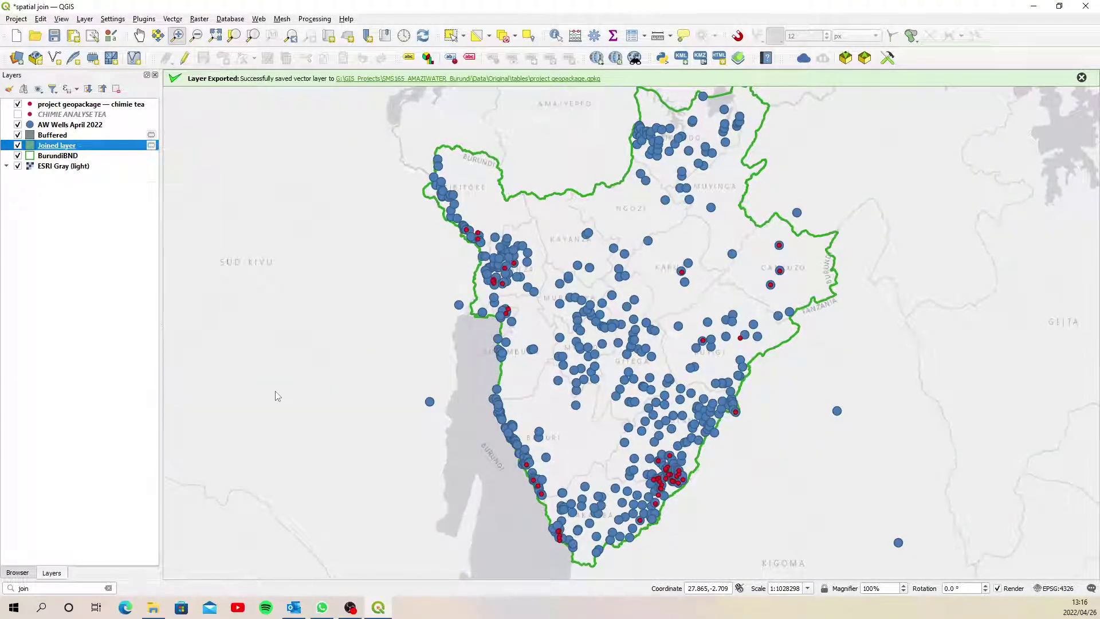
left_click(576, 157)
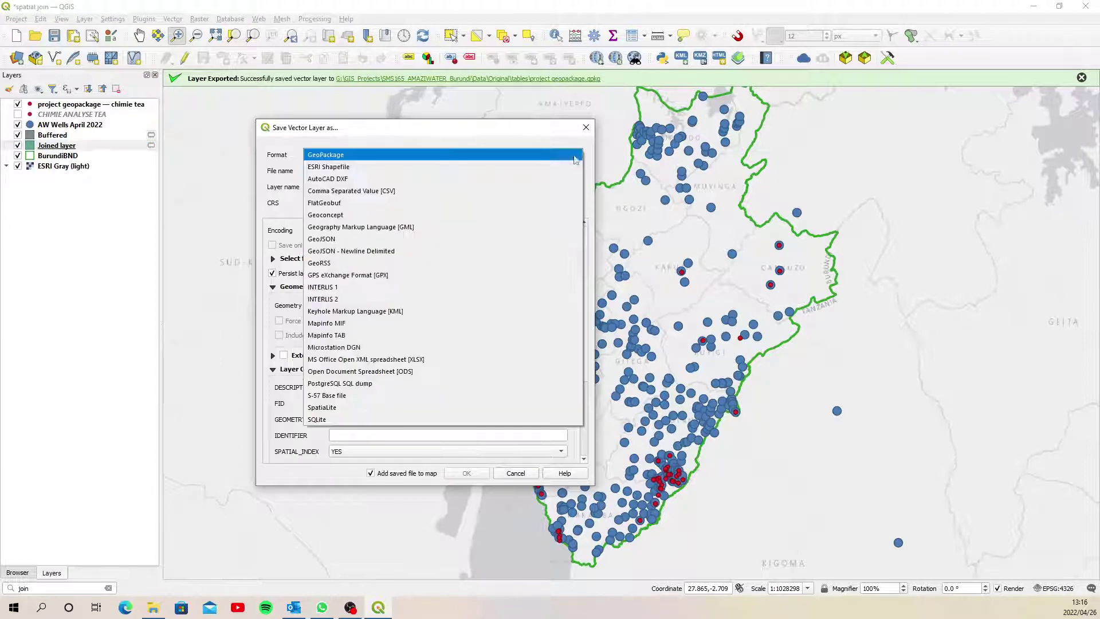
left_click(428, 359)
left_click(576, 171)
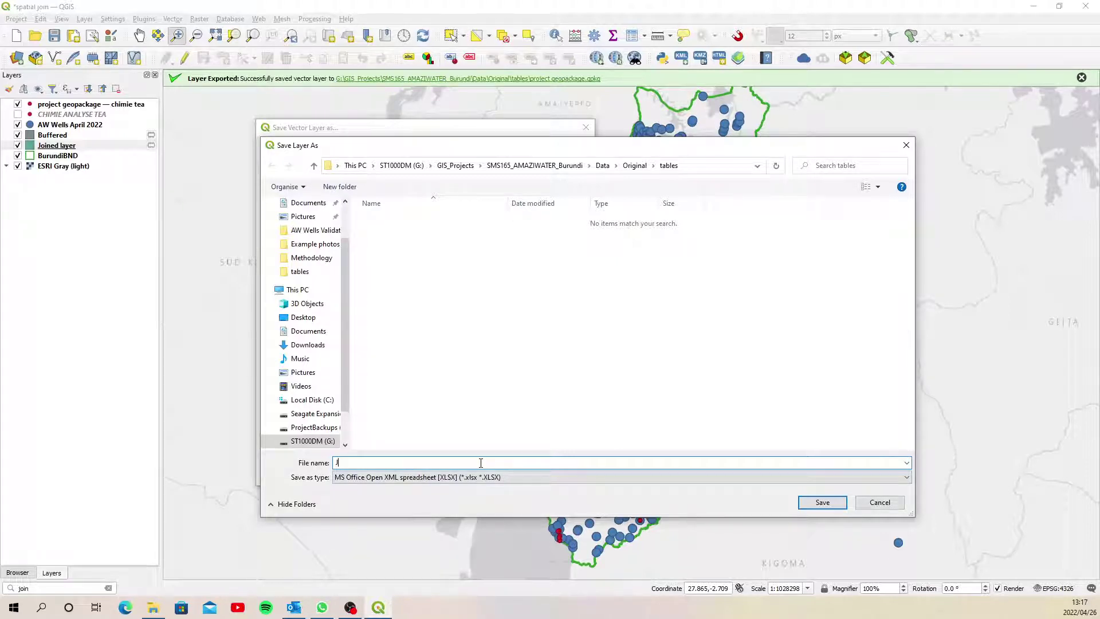
type("Joined tables")
left_click(823, 503)
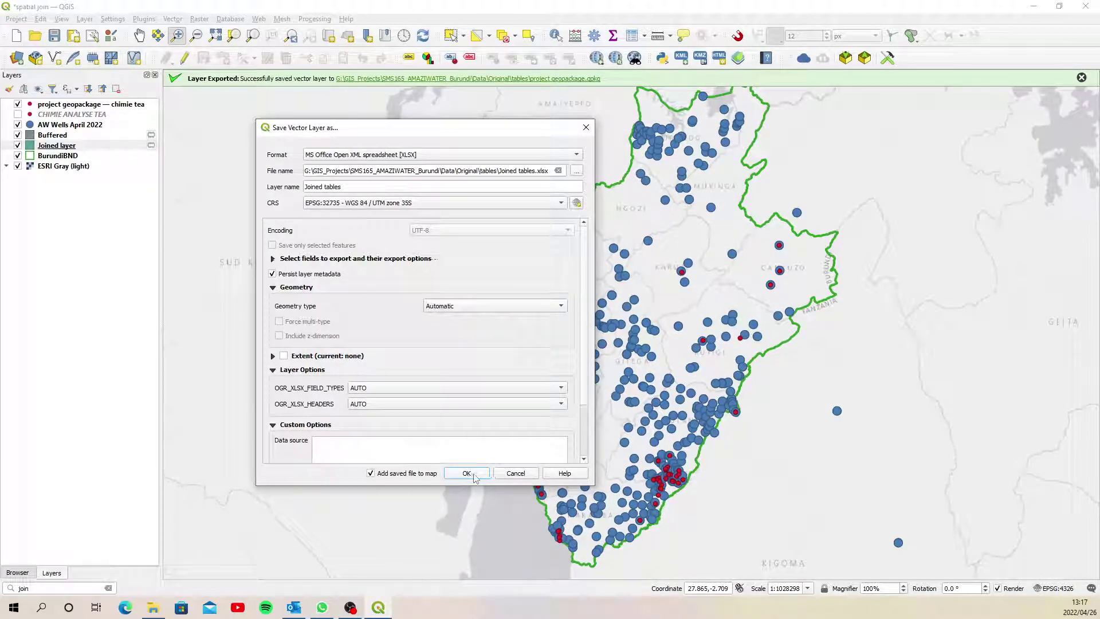
left_click(473, 474)
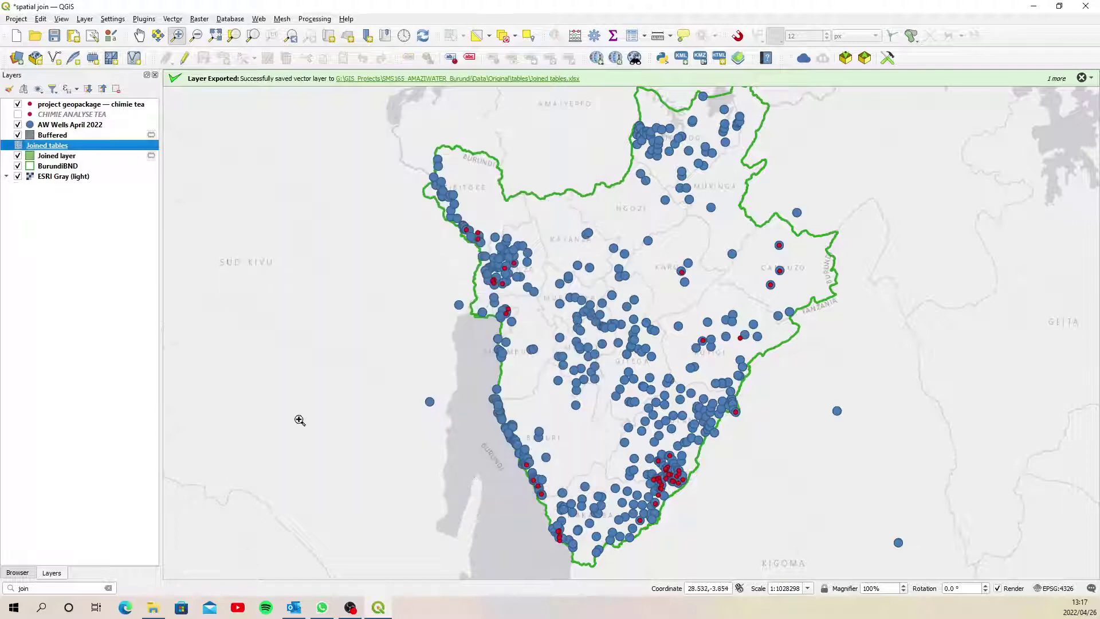
right_click(77, 151)
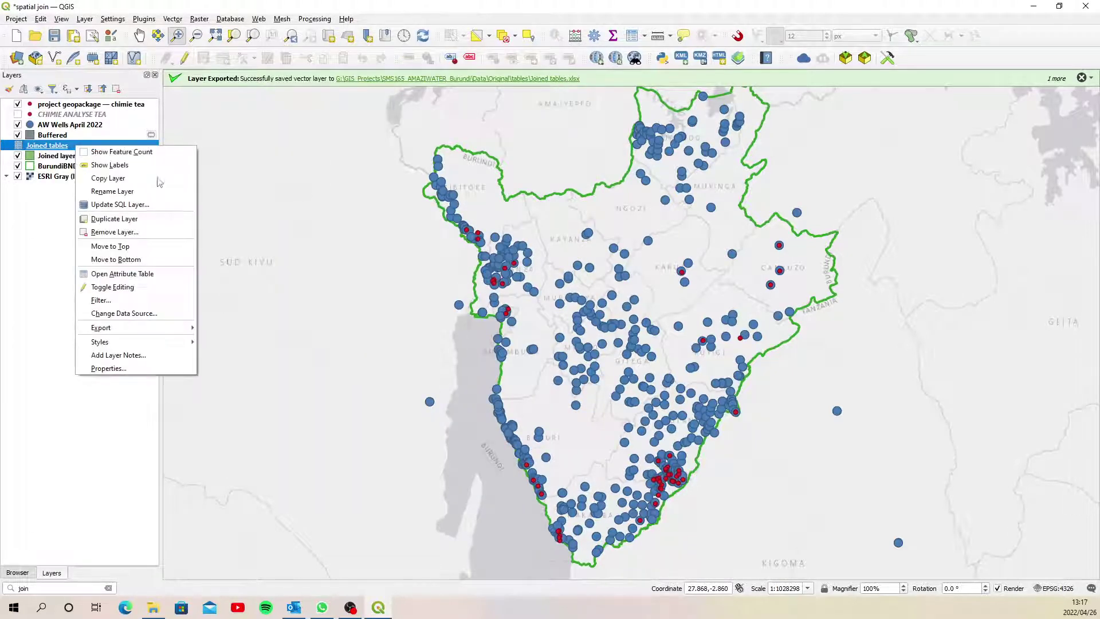
left_click(120, 279)
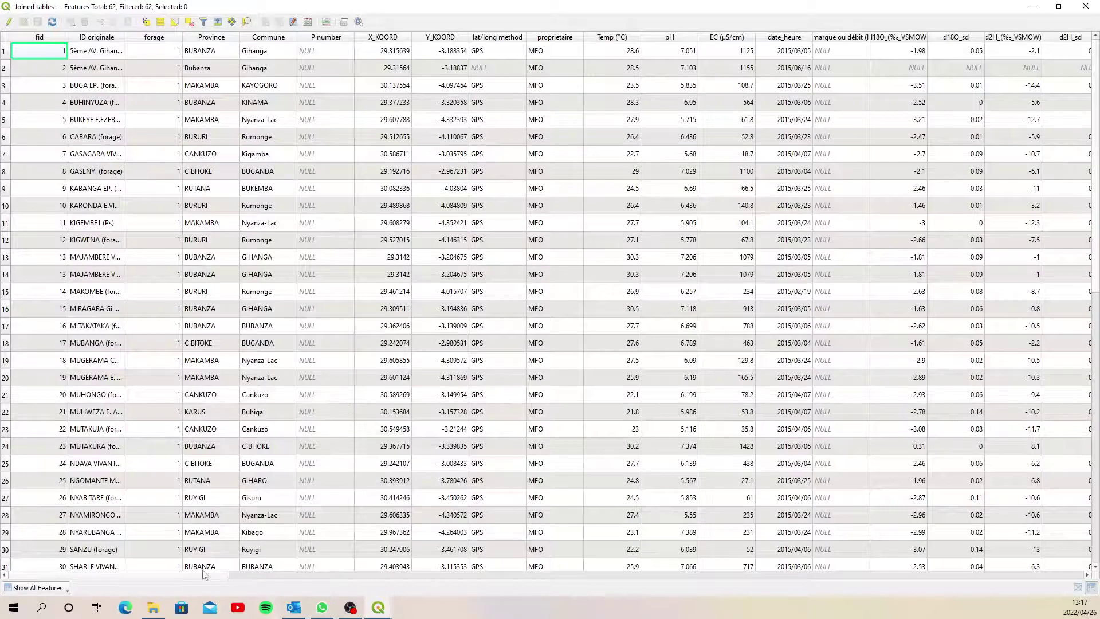
left_click_drag(326, 582, 1074, 566)
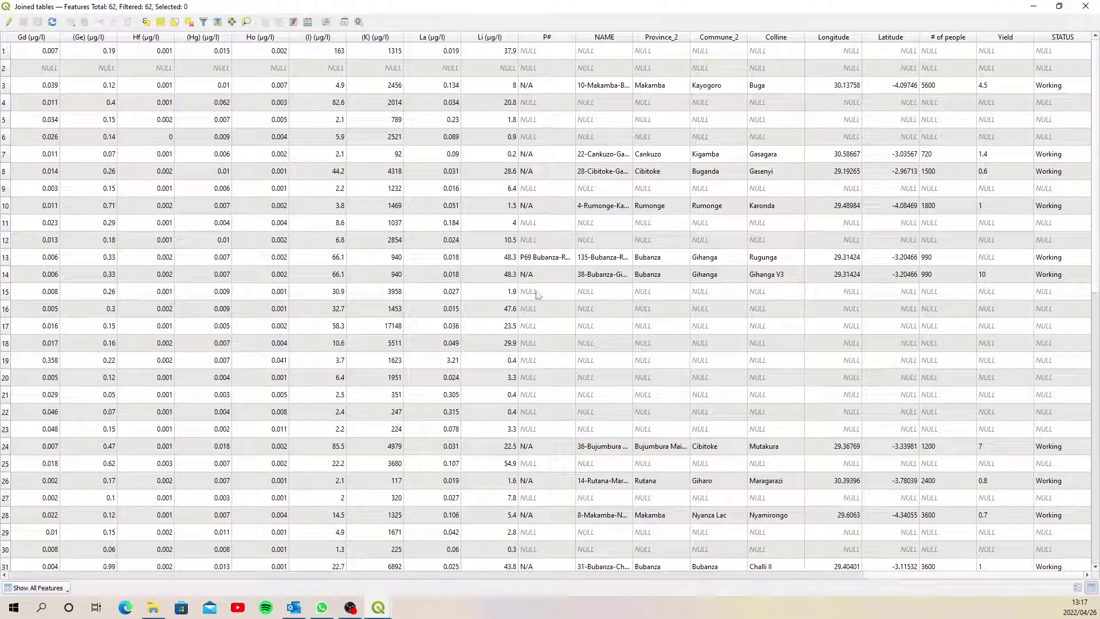
left_click_drag(7, 293, 3, 431)
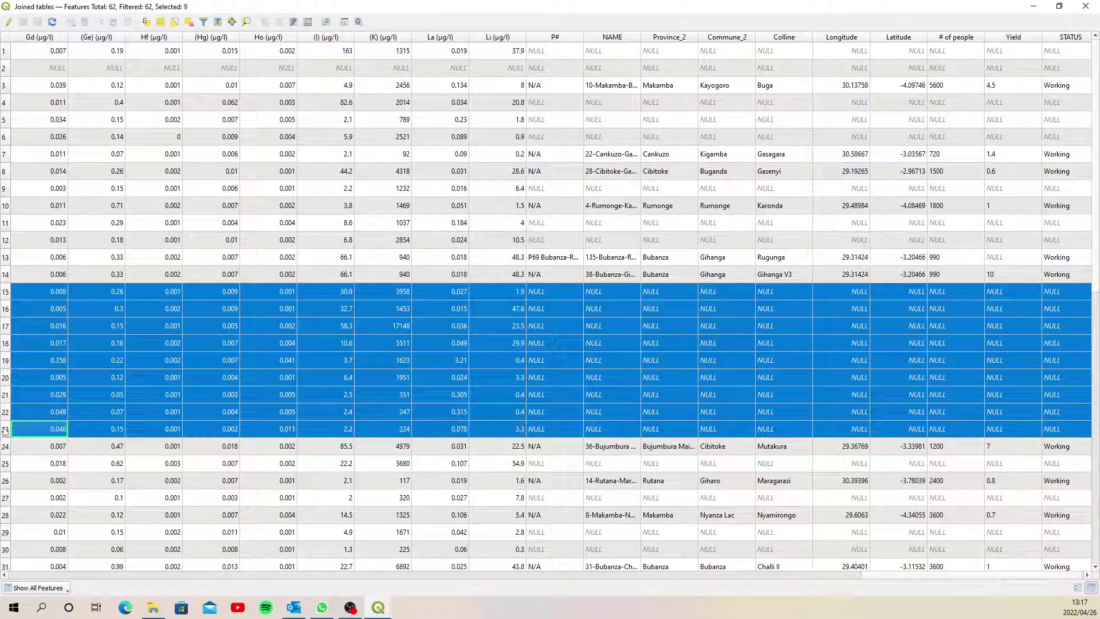
left_click(7, 223, "ctrl")
left_click_drag(8, 227, 20, 238)
left_click(15, 188)
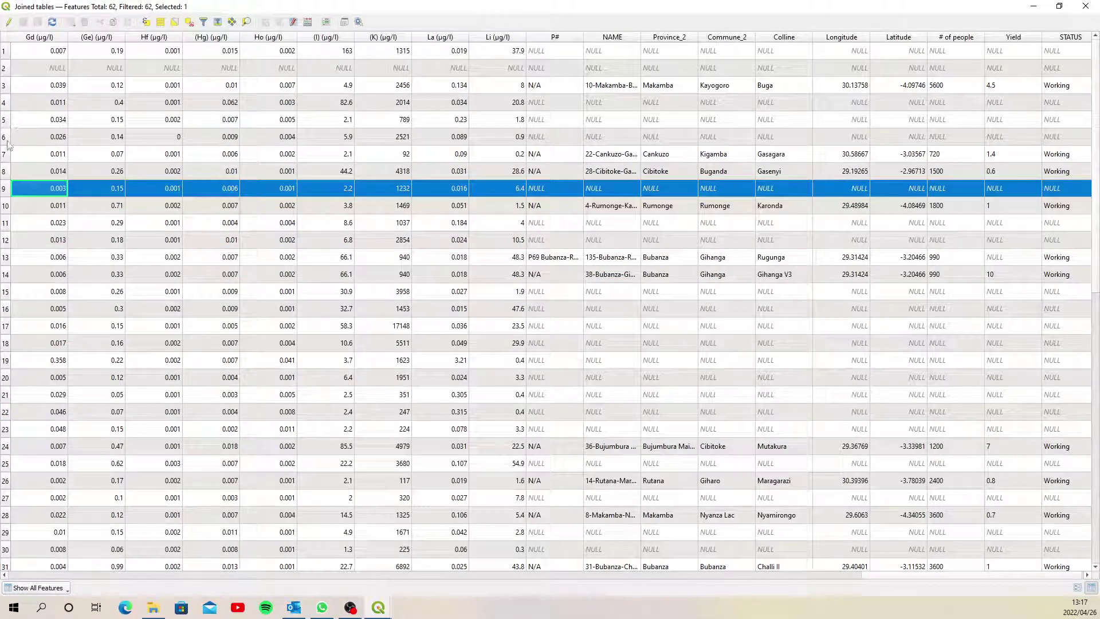
left_click_drag(7, 138, 6, 103)
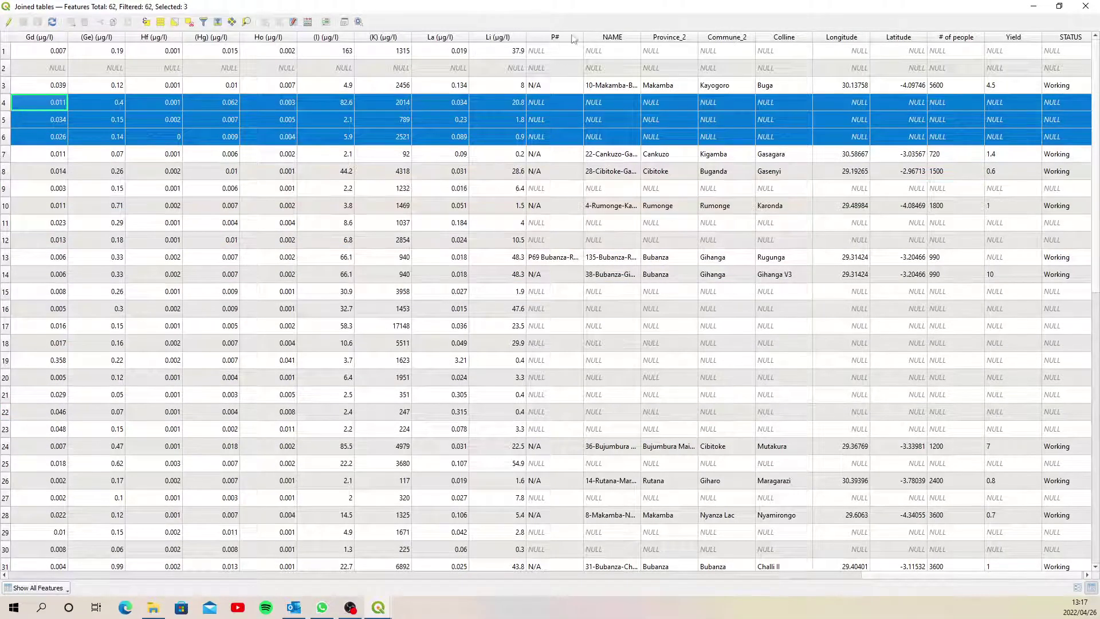
left_click(573, 37)
left_click(573, 37)
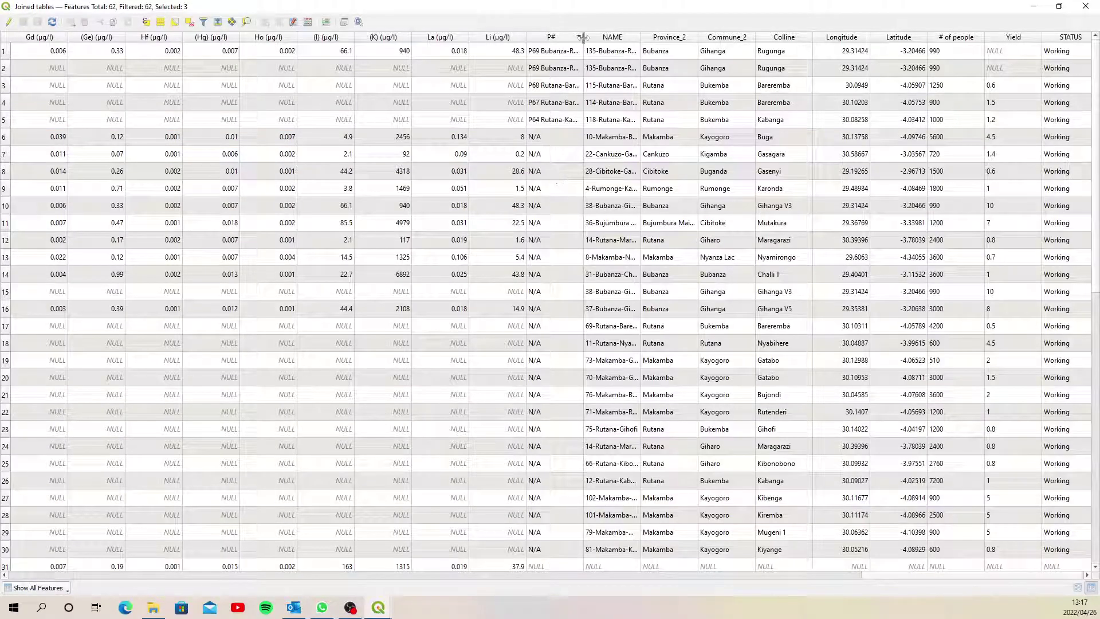
double_click(582, 37)
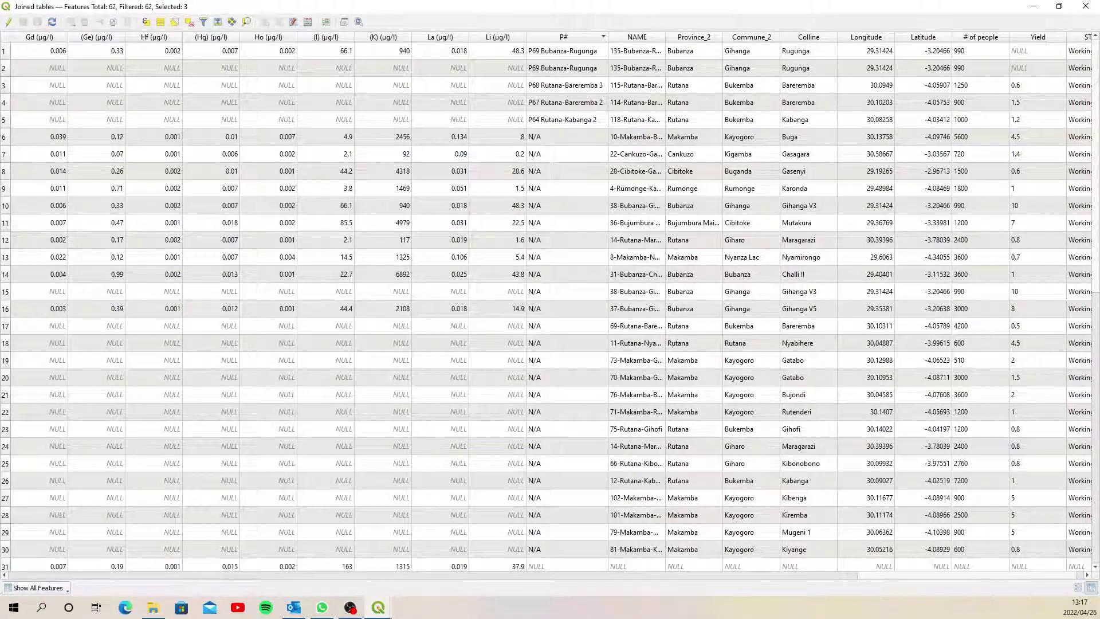
scroll(1087, 223, "down", 10)
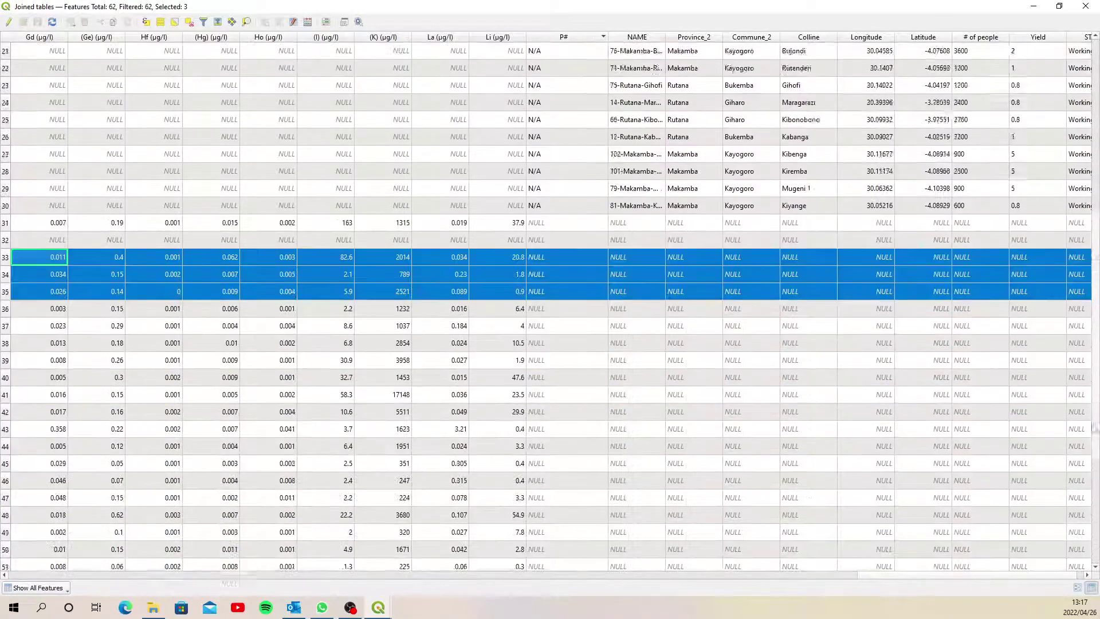
scroll(1086, 554, "up", 10)
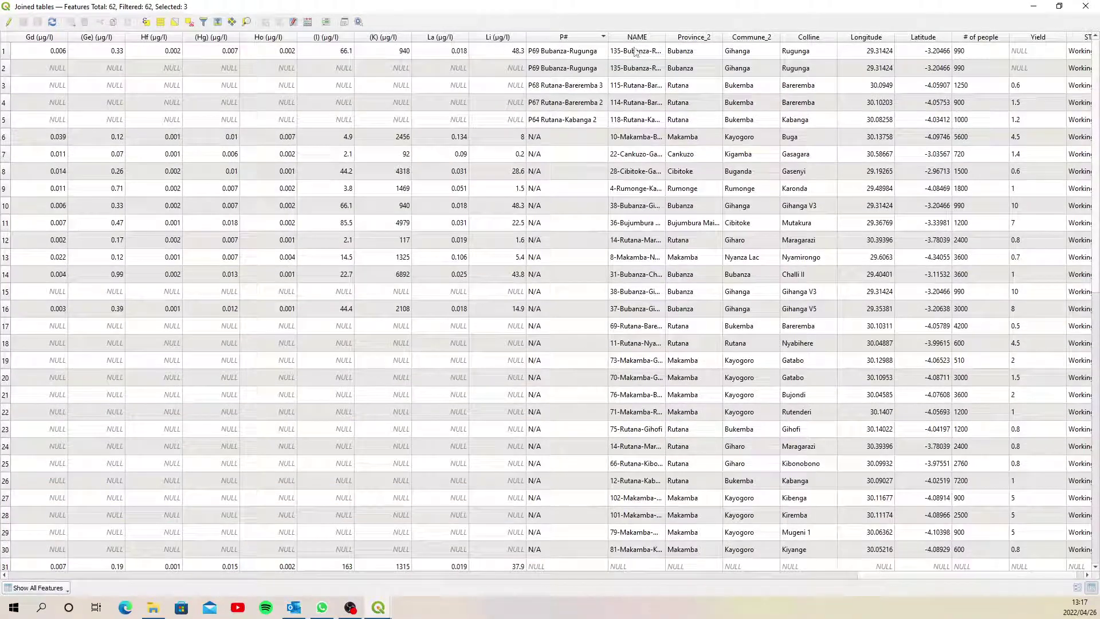
left_click_drag(608, 37, 712, 38)
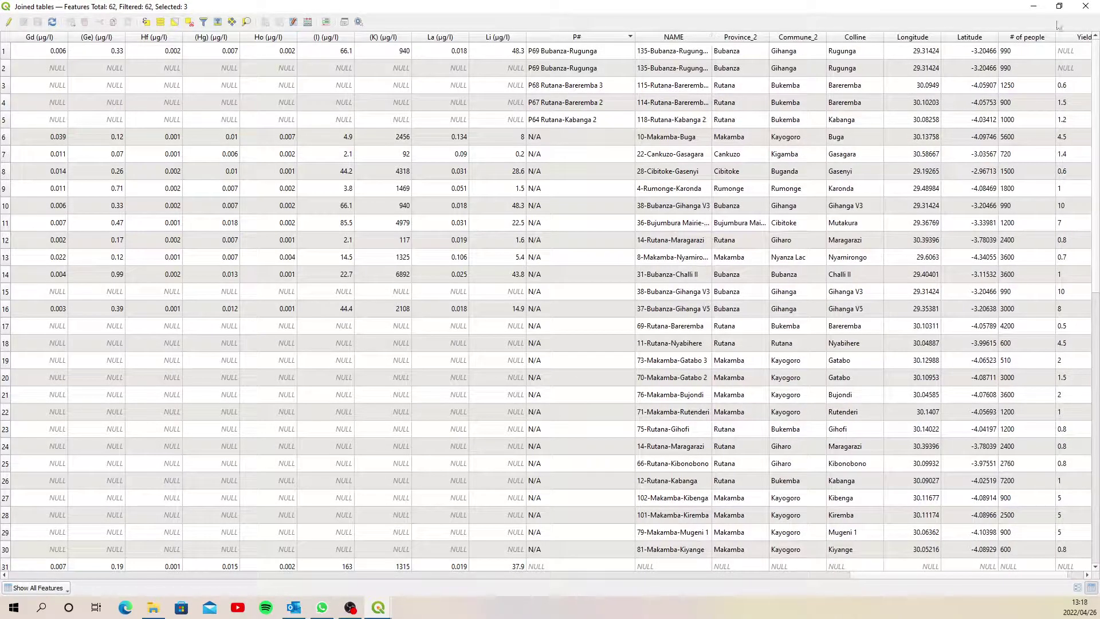
left_click(1086, 6)
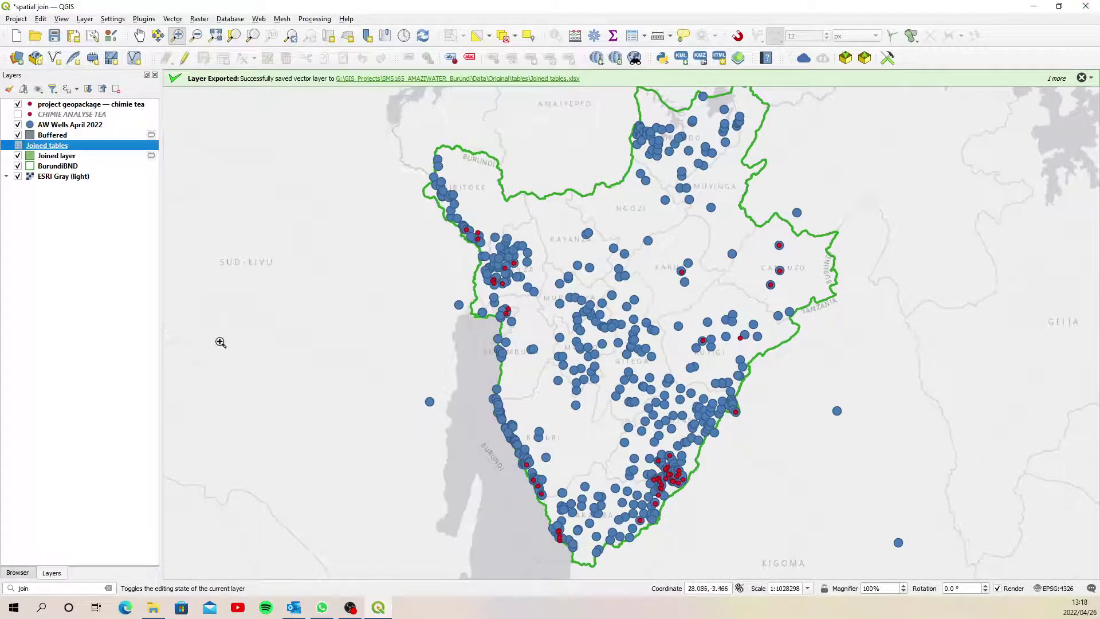
Dismiss the export message and bring back the 'join' search results.
left_click(1082, 78)
left_click(54, 588)
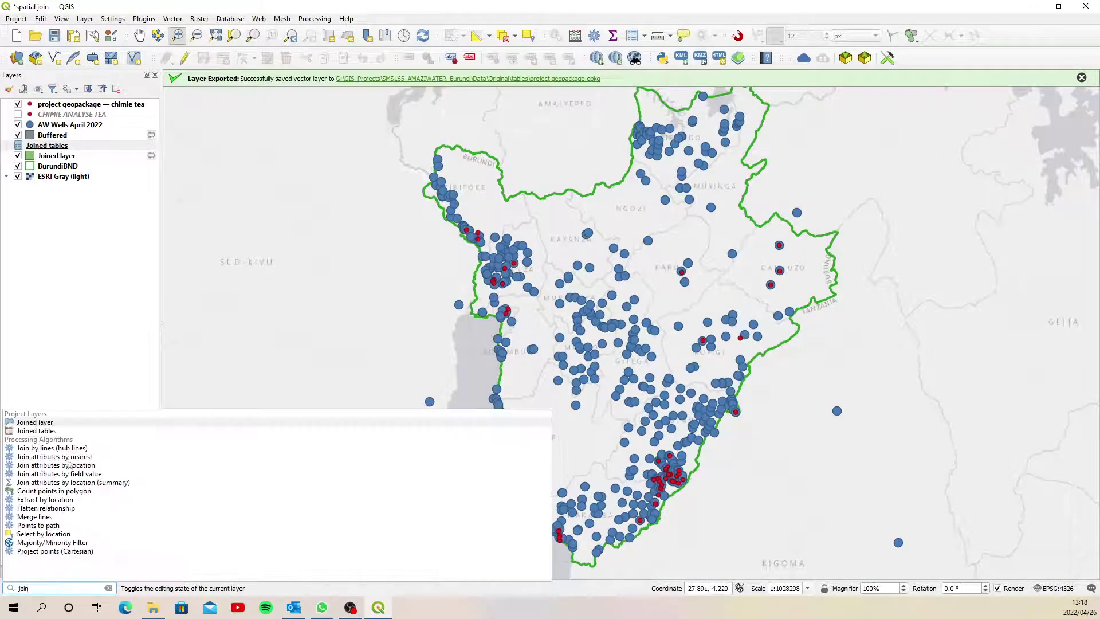